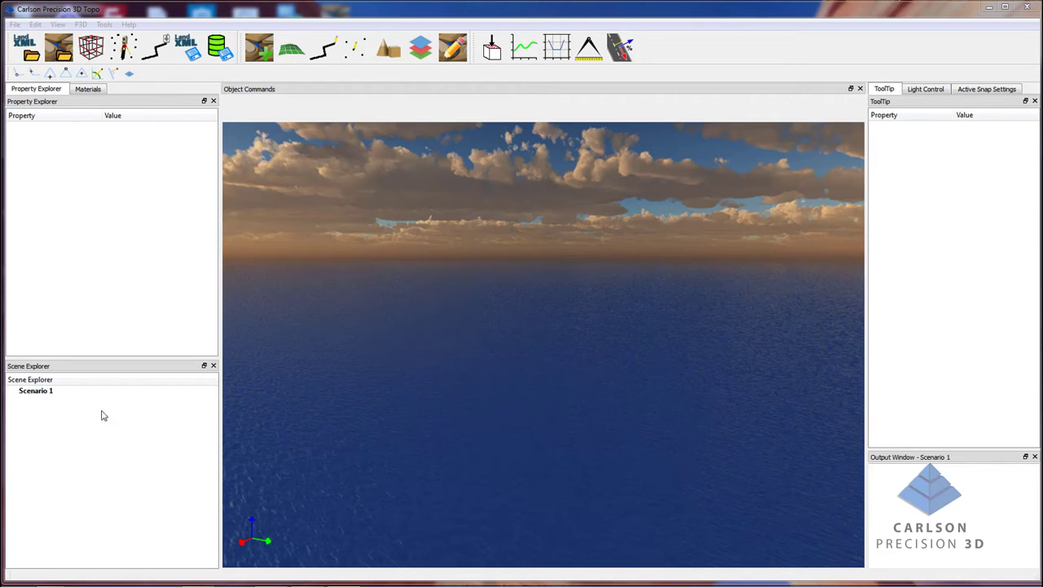
- Check the spatial reference assigned to Scenario 1 and accept it
click(66, 393)
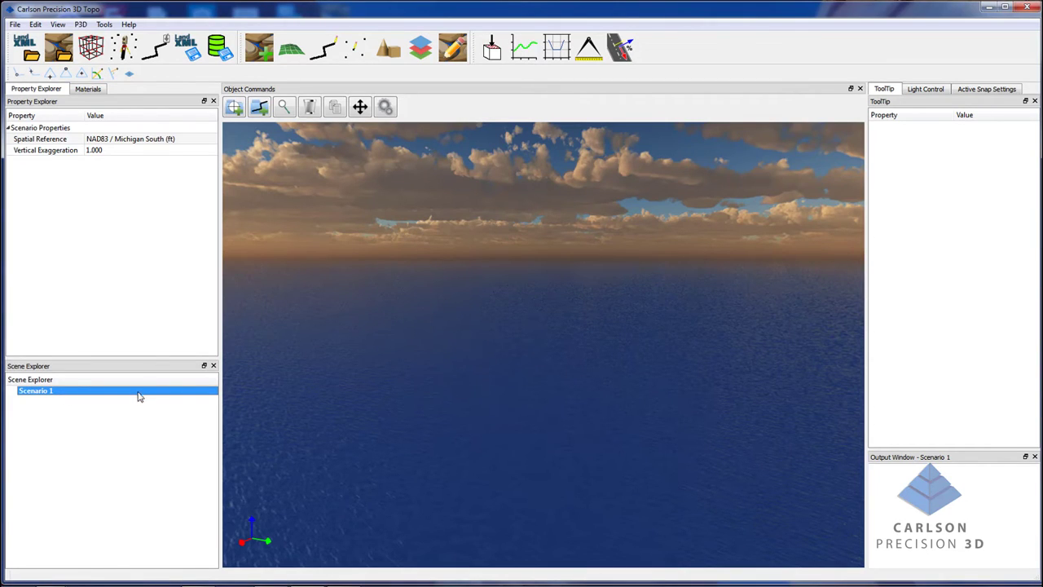
click(189, 143)
click(210, 139)
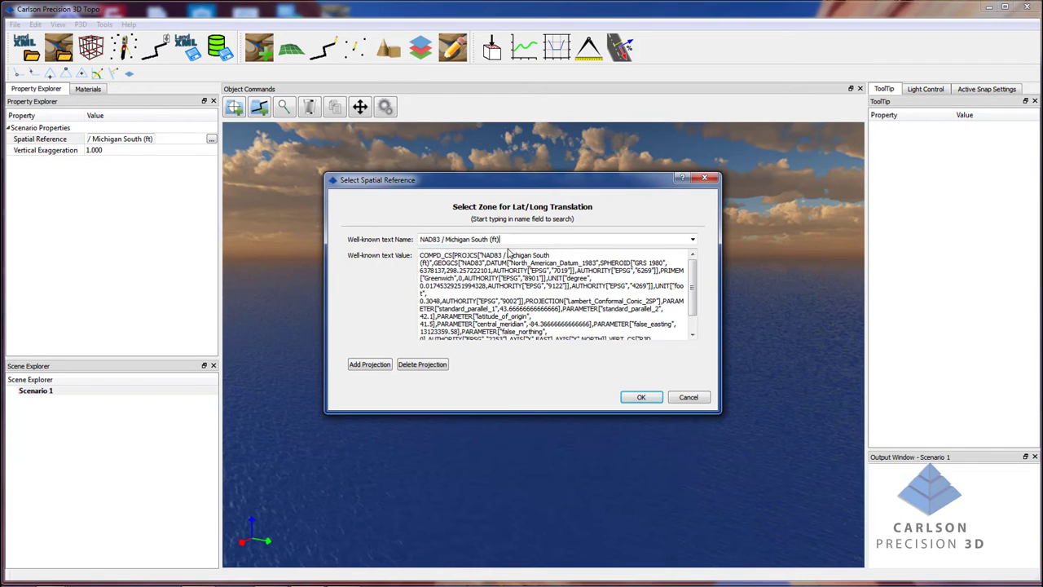
click(643, 400)
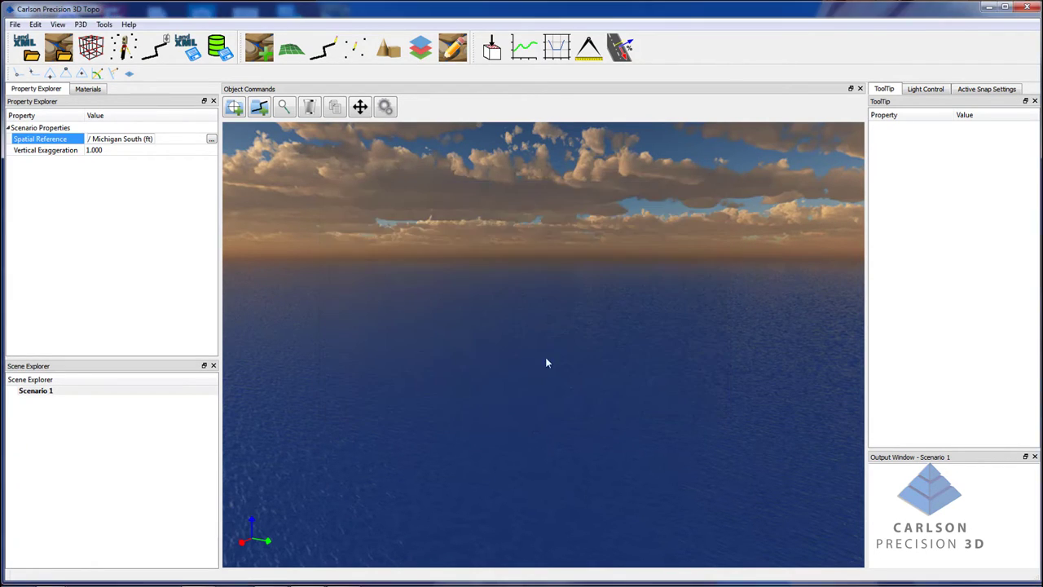
- Choose MichinganQuarry.las from the Demo Data Aerial Drone Survey folder for point cloud loading and turn off the bareground filter
click(90, 48)
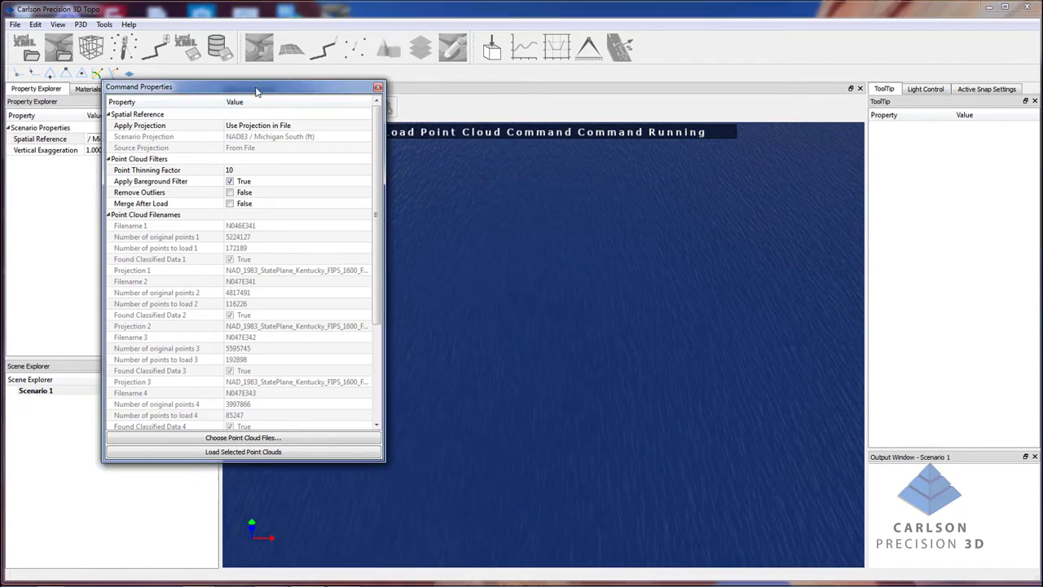
drag(254, 87, 389, 79)
click(380, 429)
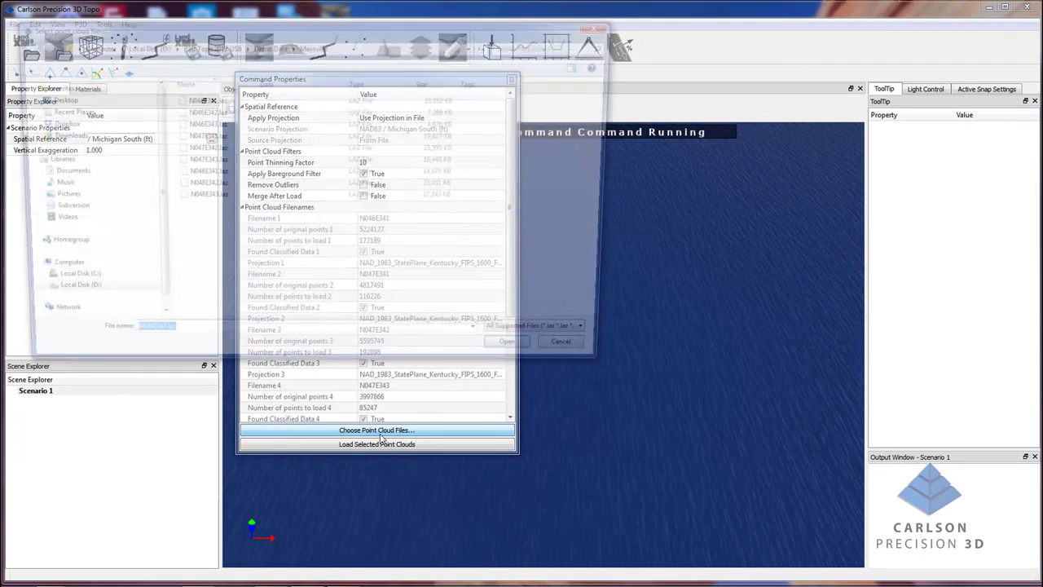
click(270, 46)
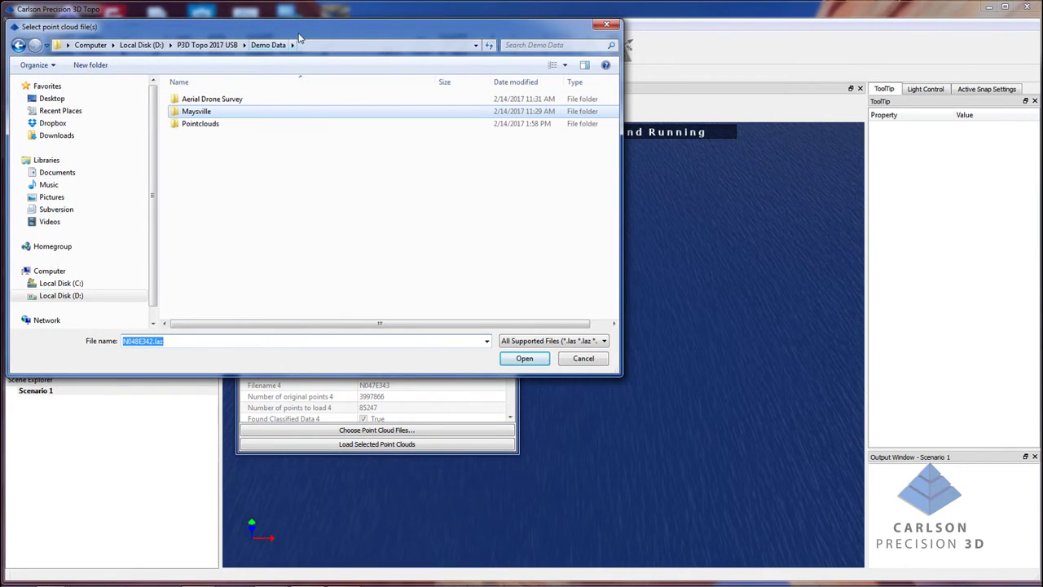
drag(300, 33, 387, 57)
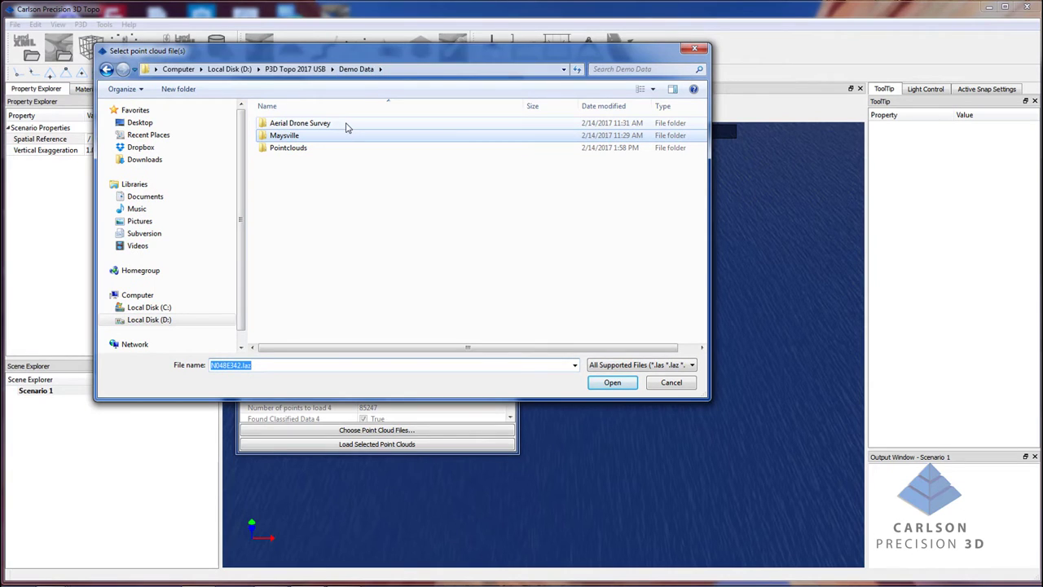
key(alt+Up)
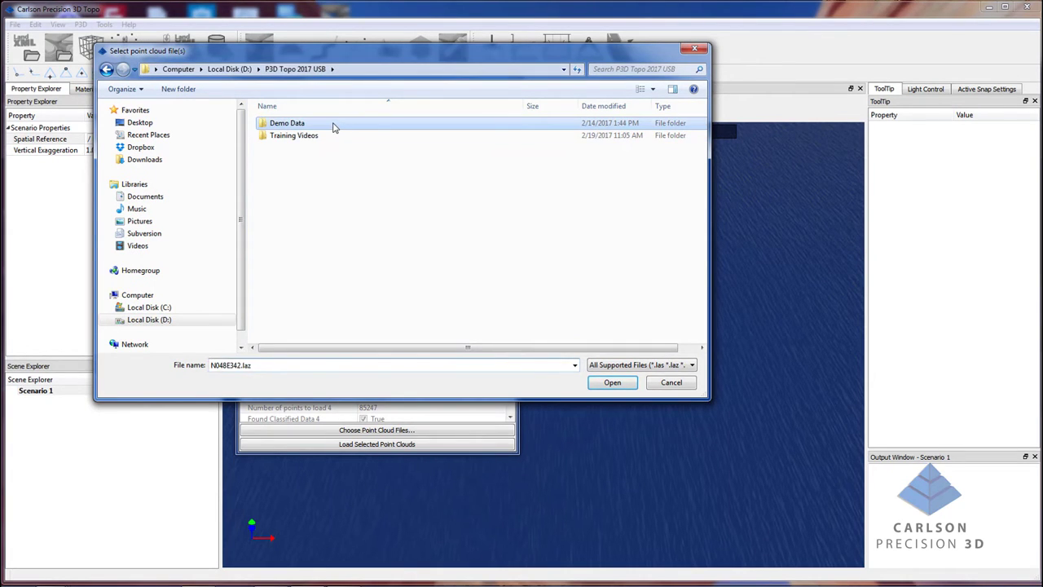
double_click(332, 125)
double_click(332, 125)
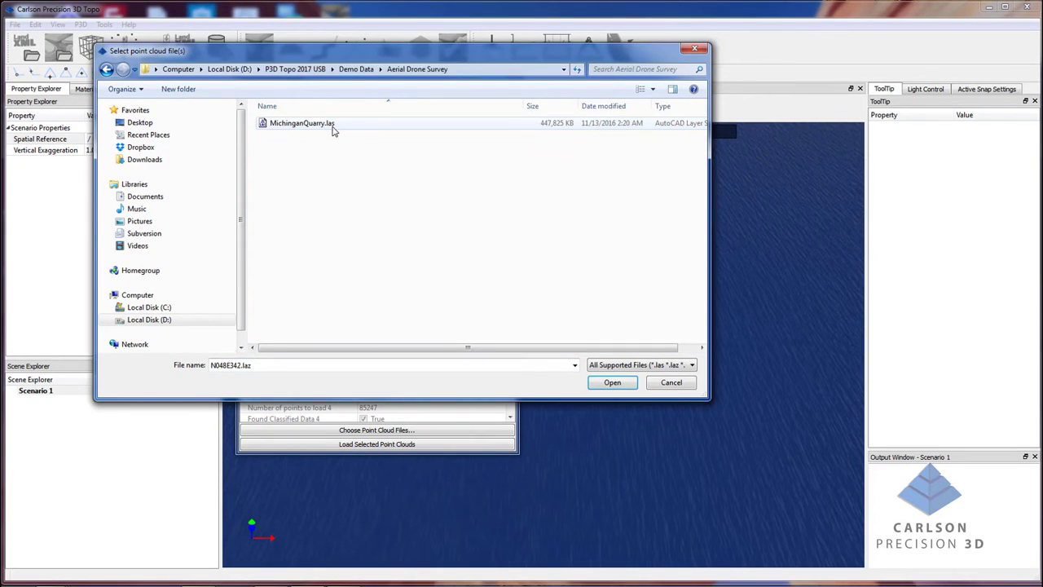
click(333, 126)
click(618, 383)
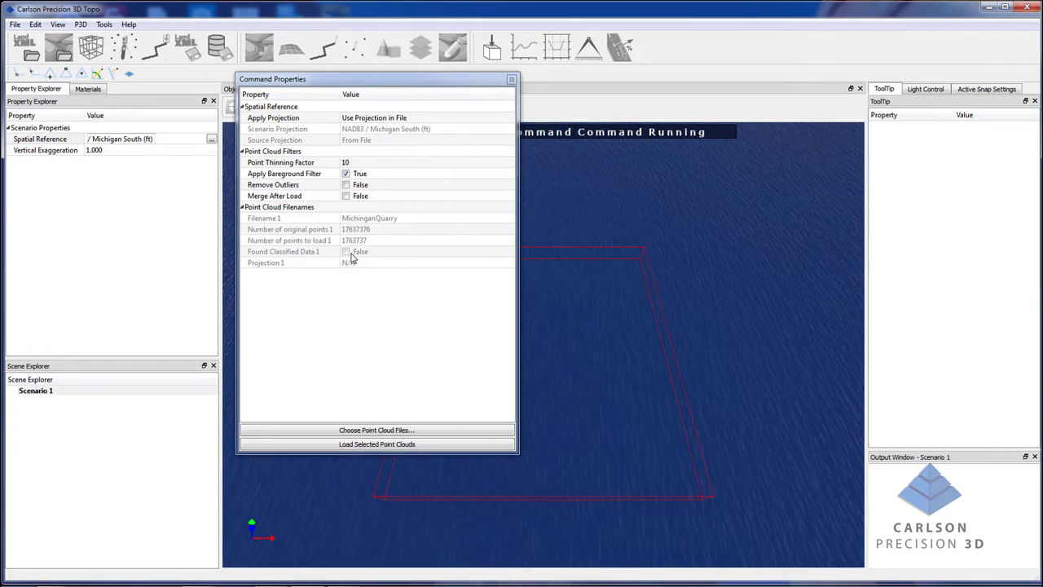
click(347, 173)
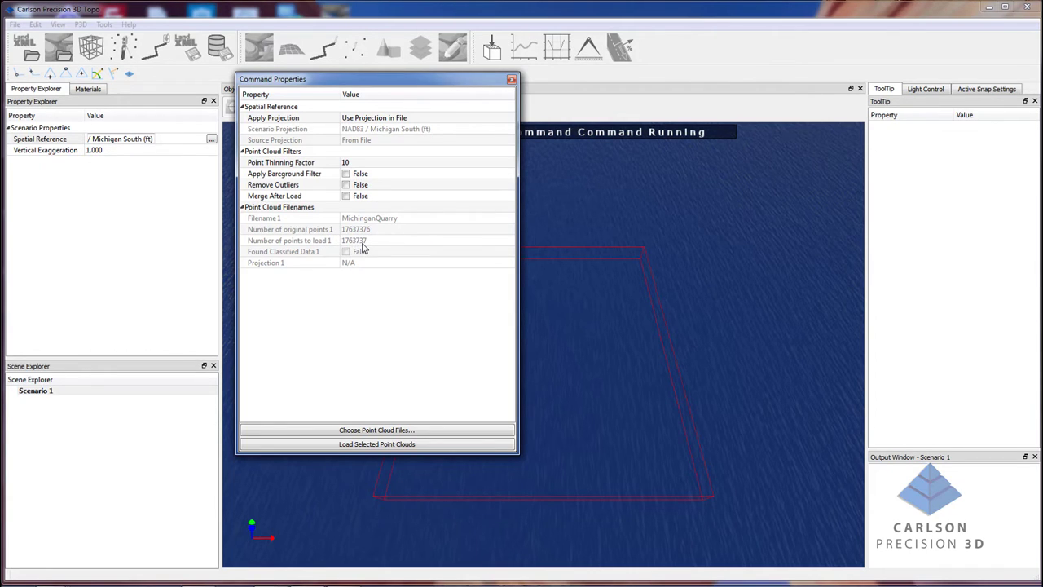
- Try point thinning factors such as 20, 18 and 22 for the quarry file, and restore the factor to 10
click(354, 163)
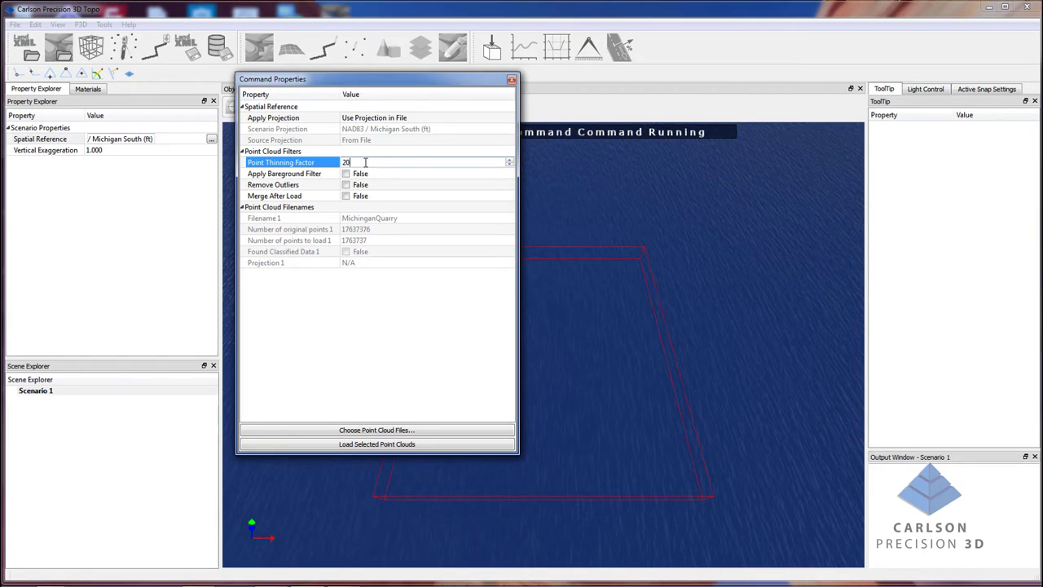
key(Return)
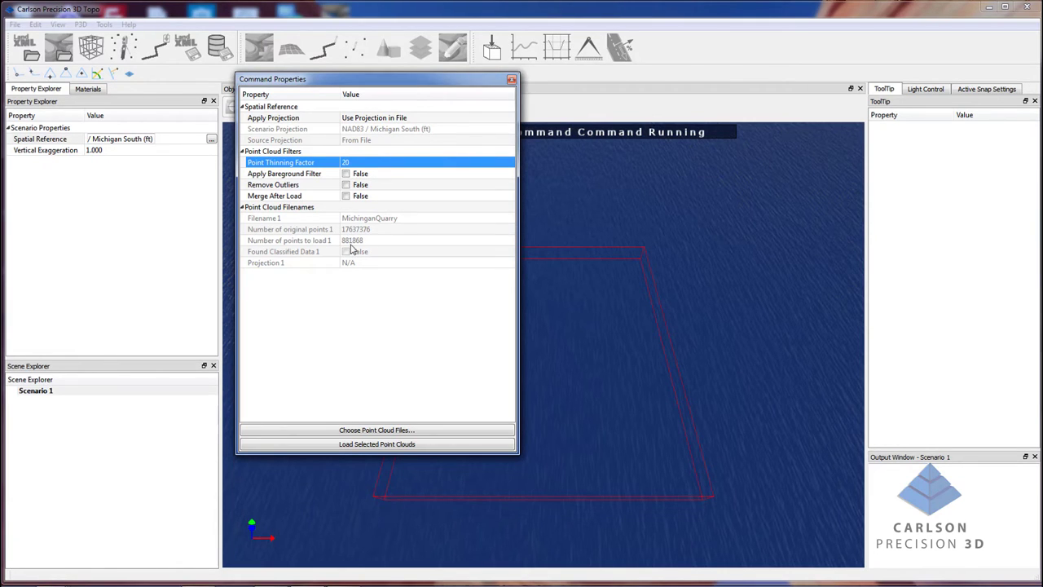
click(356, 166)
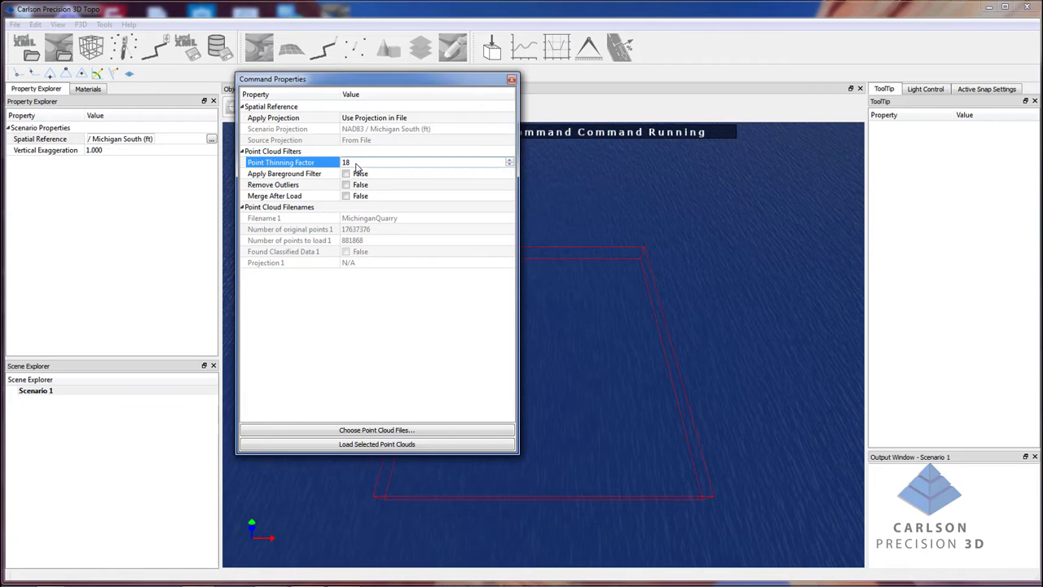
key(Return)
click(356, 165)
key(Return)
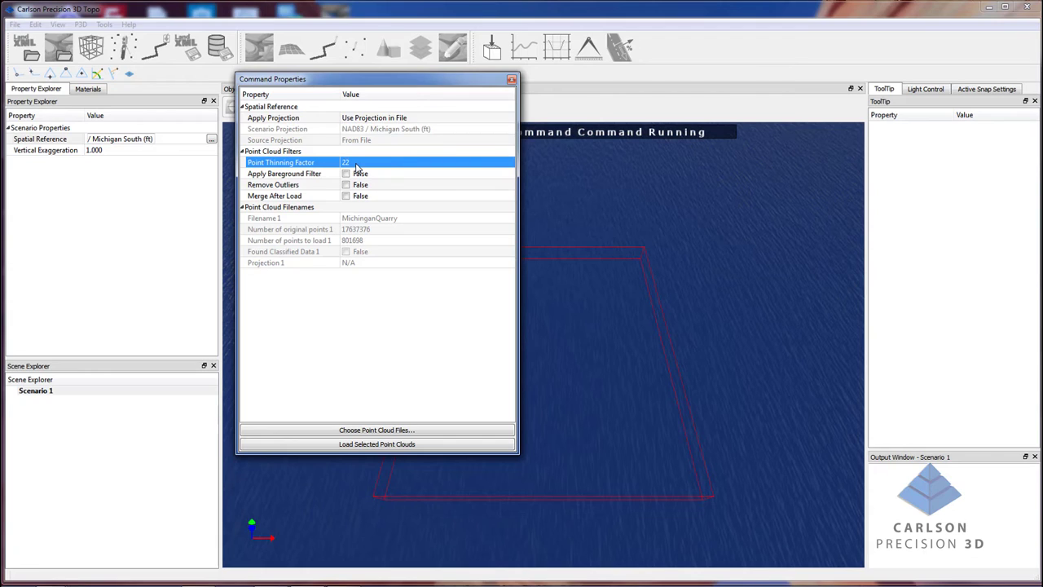
click(356, 165)
key(Return)
click(356, 165)
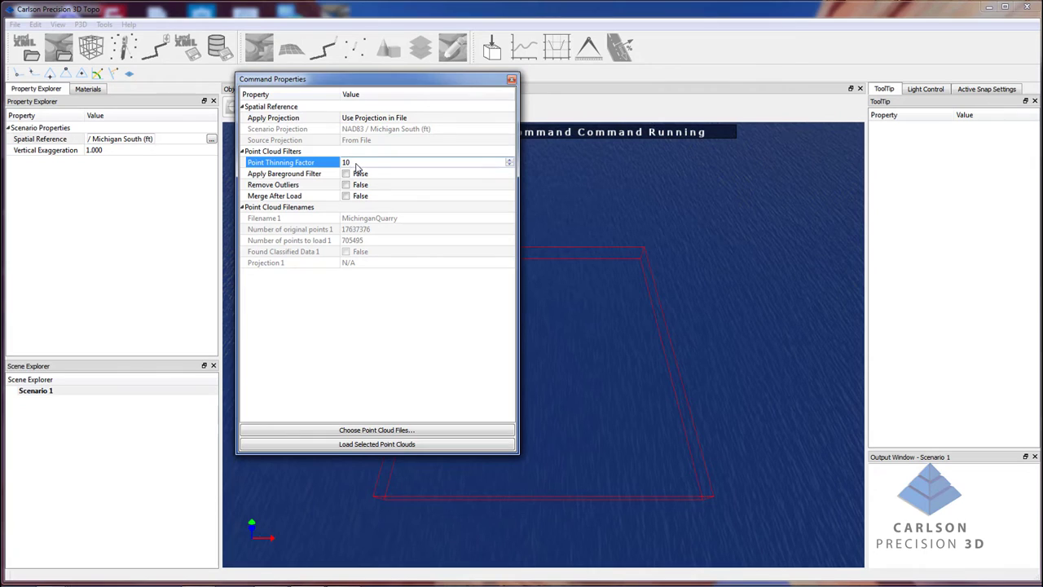
key(Return)
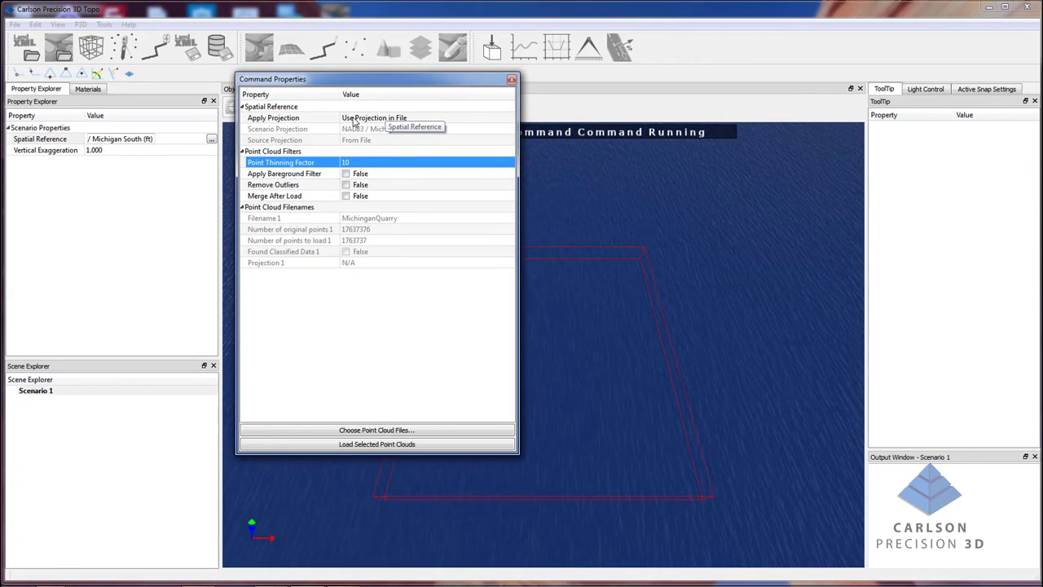
- Set the point cloud's projection option to Select Projection Manually
click(413, 119)
click(413, 119)
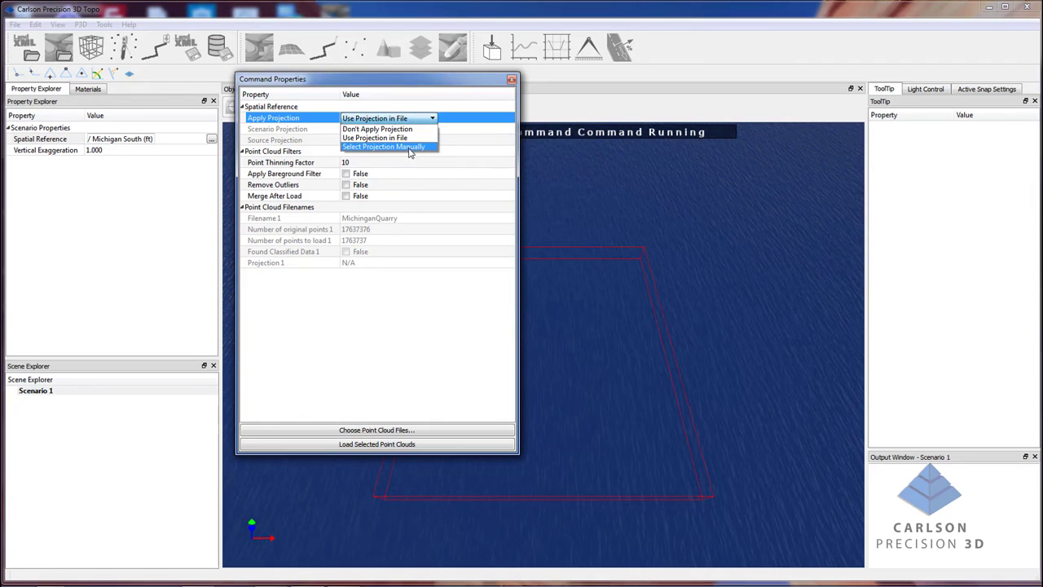
click(409, 147)
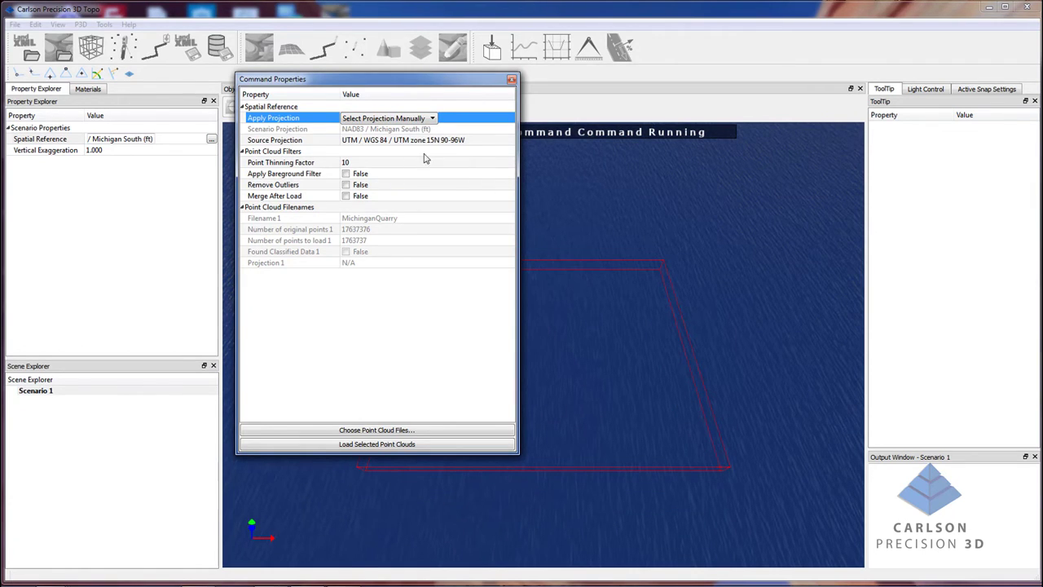
- Set the source projection to NAD83 / Michigan South (ft) and load the selected point cloud
click(490, 141)
click(508, 140)
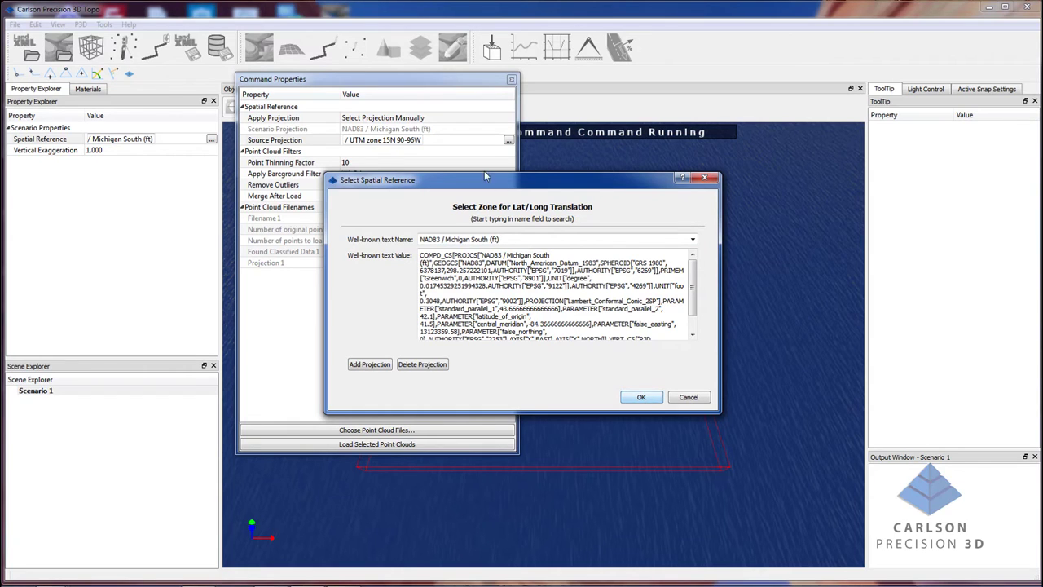
drag(505, 237, 384, 234)
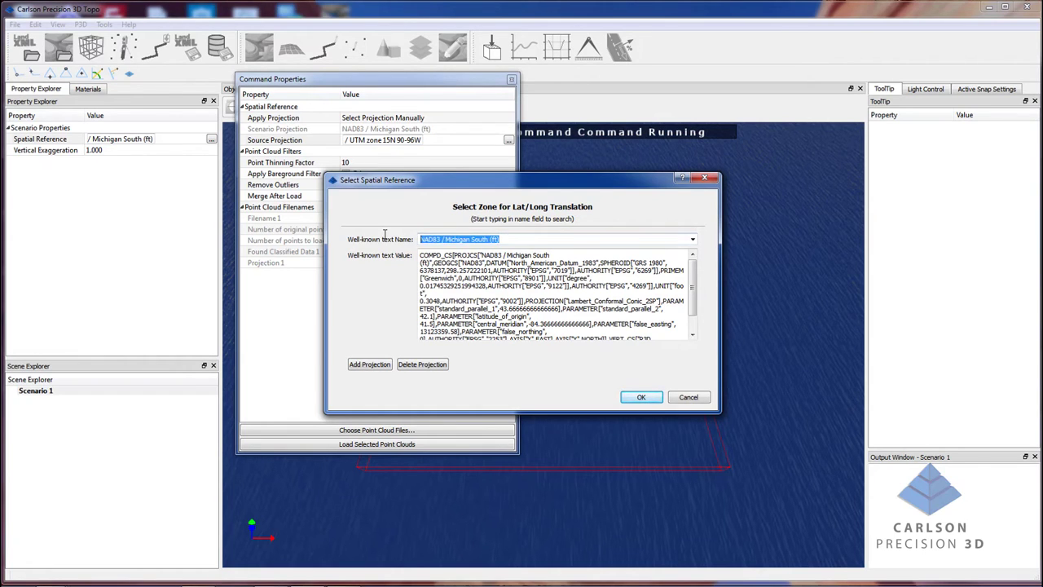
key(BackSpace)
text(mich)
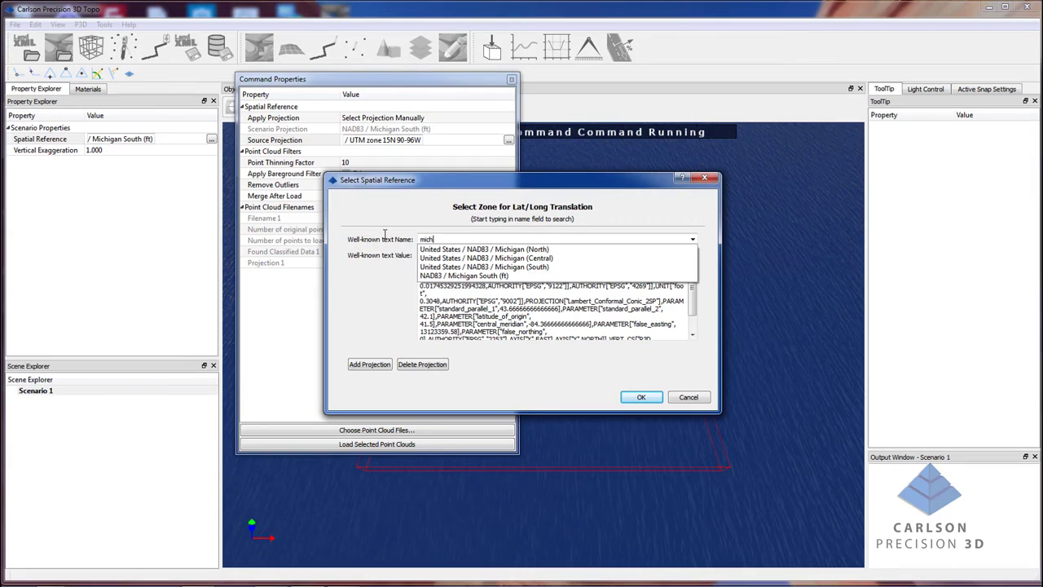
text(ic)
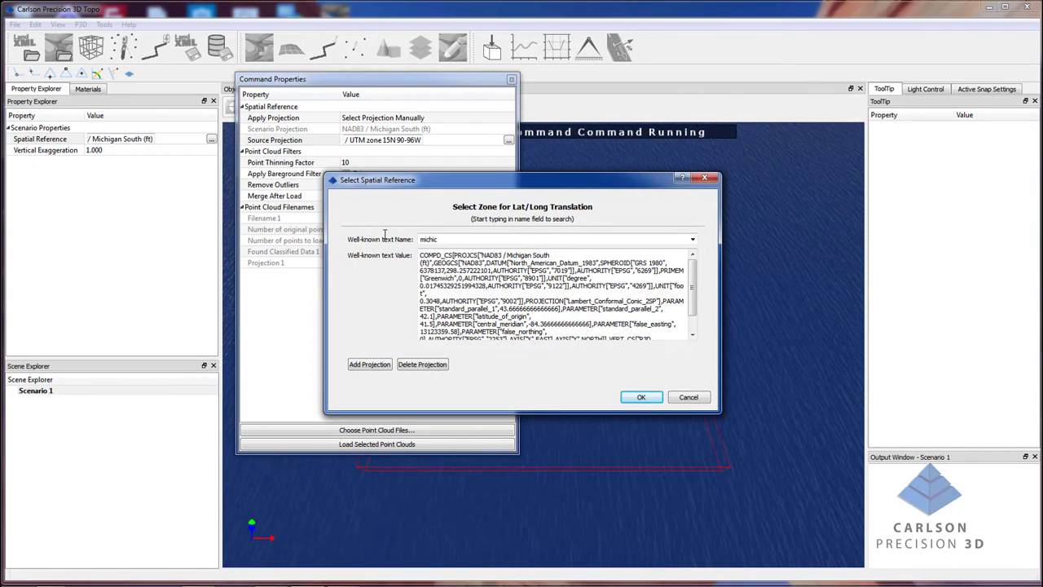
key(BackSpace)
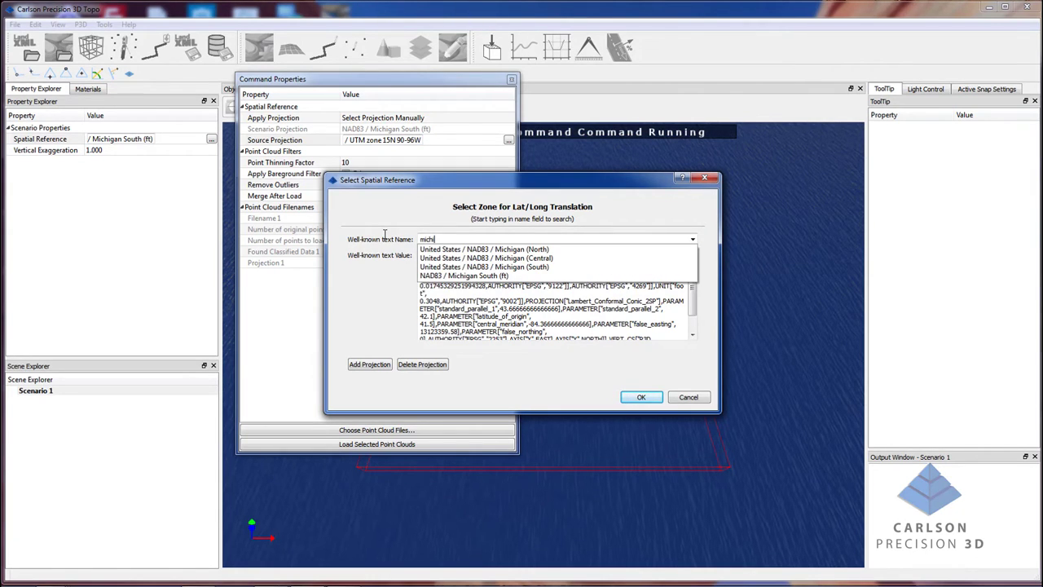
key(Down)
key(Down)
key(Down)
key(Down)
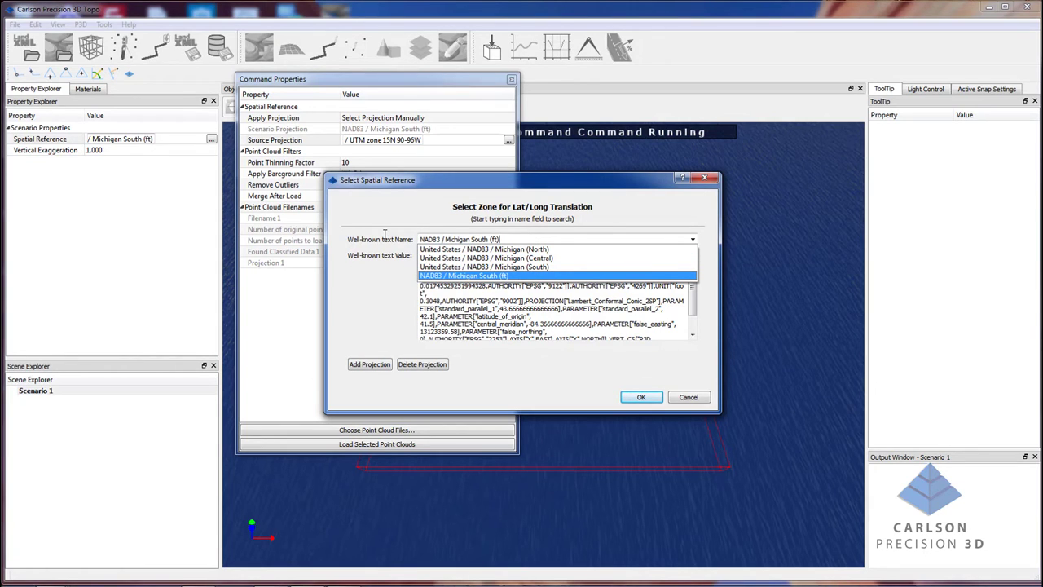
key(Return)
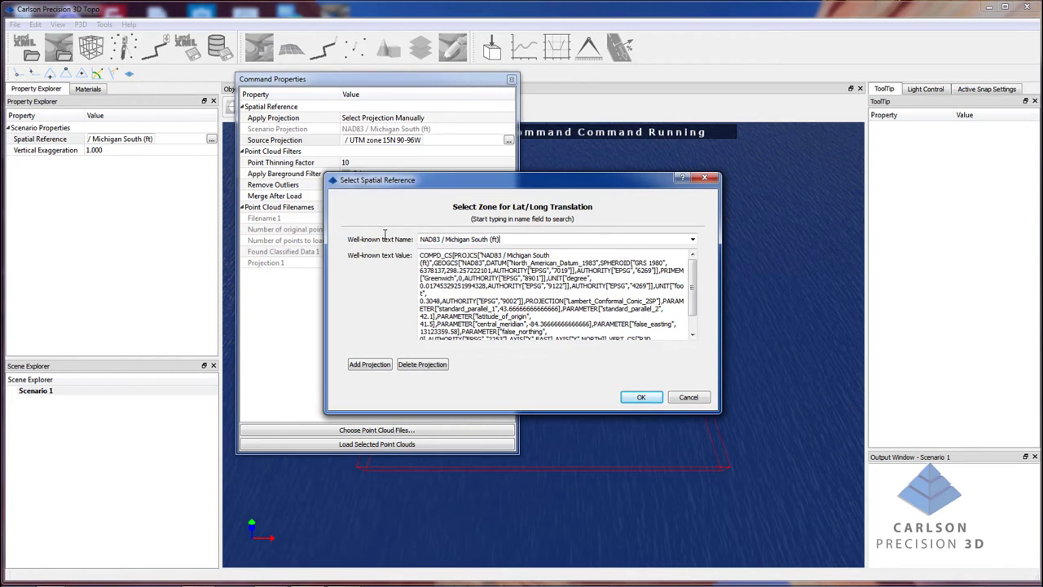
click(641, 397)
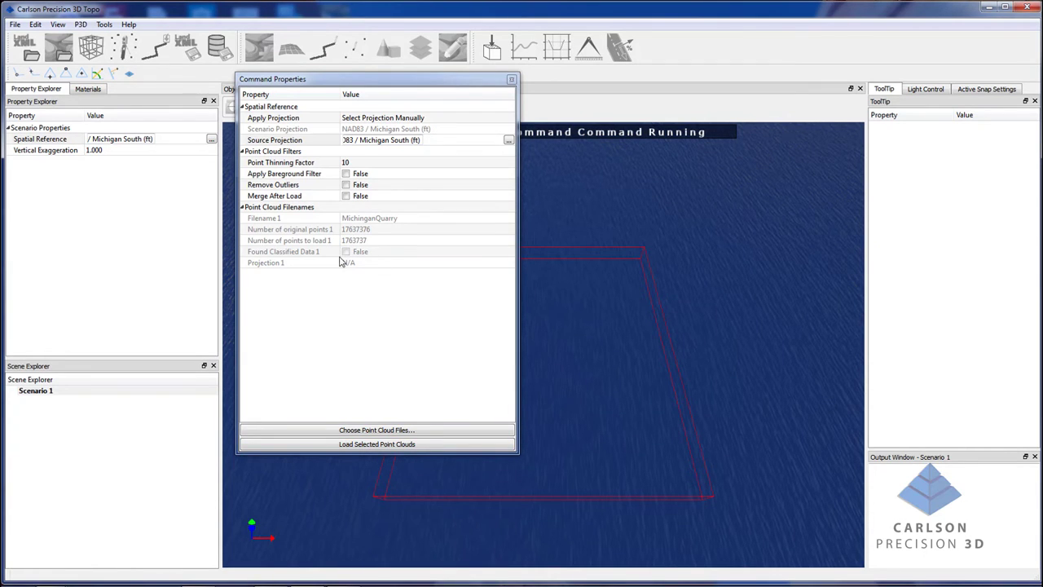
click(398, 446)
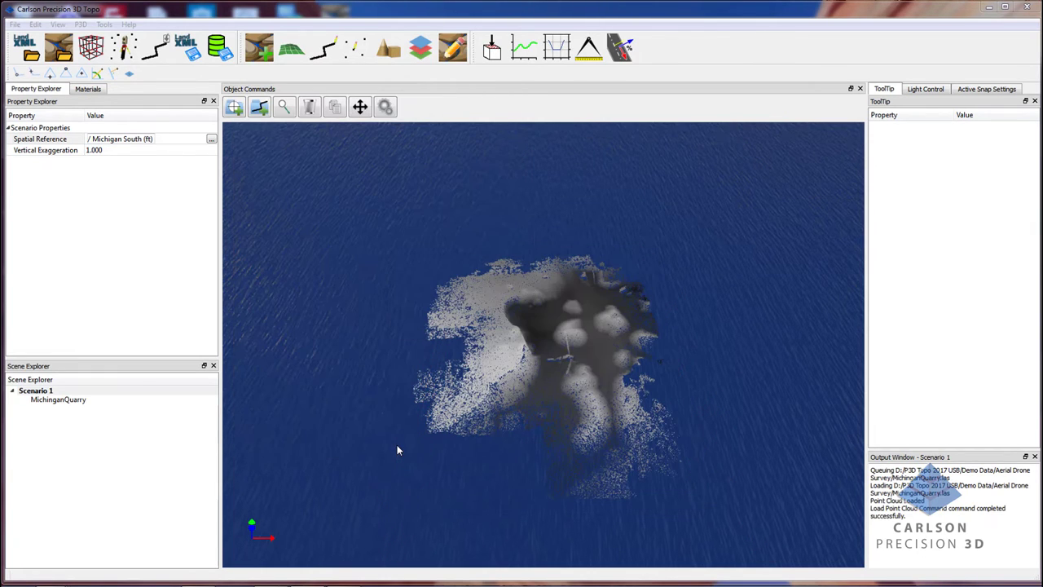
- Examine the loaded quarry point cloud up close and from different angles, selecting it to view its properties
scroll(578, 397, up, 3)
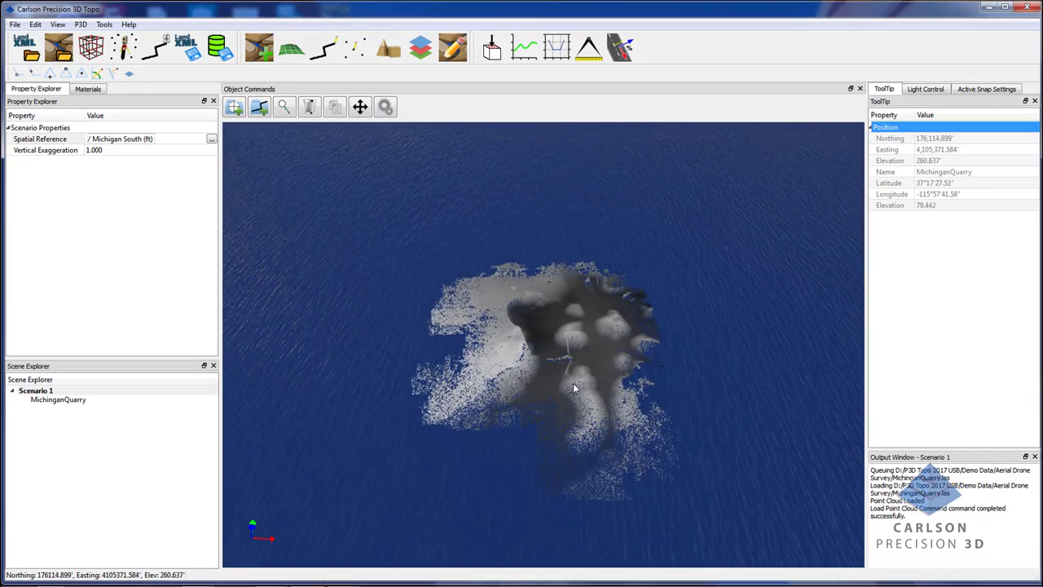
scroll(577, 395, up, 5)
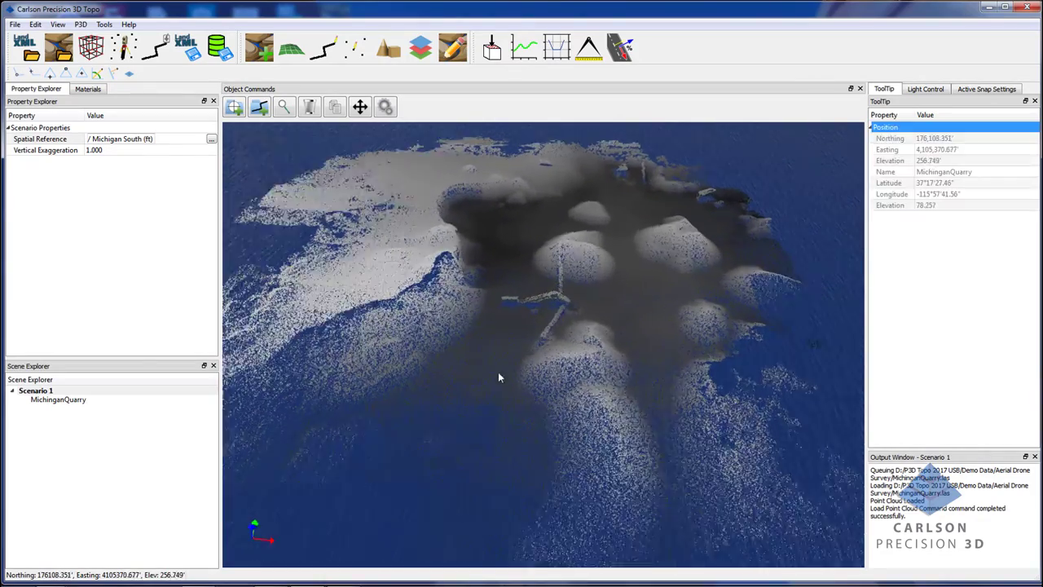
middle_drag(497, 374, 579, 412)
scroll(570, 407, down, 2)
scroll(569, 407, down, 3)
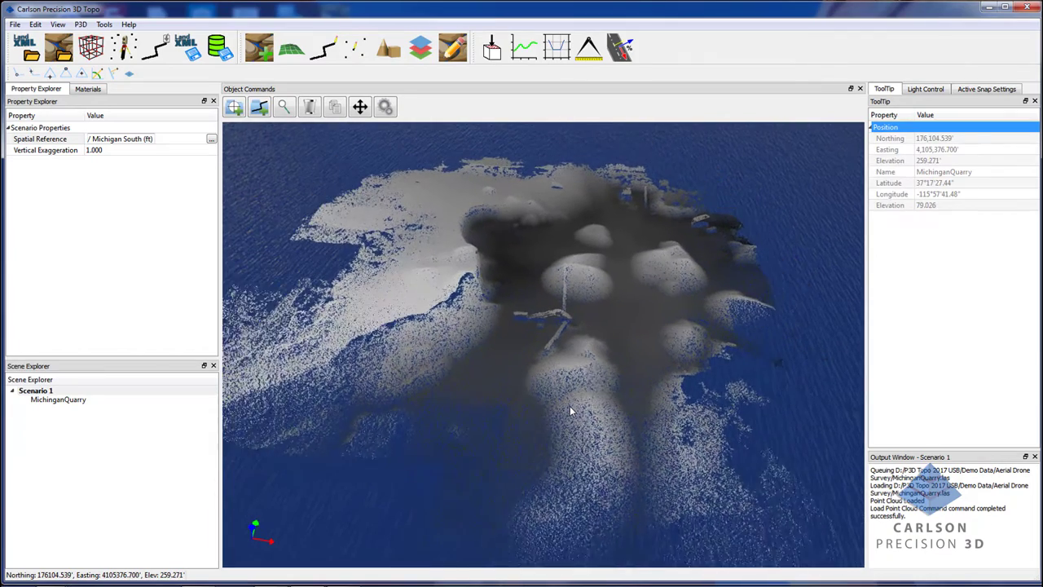
scroll(570, 411, down, 1)
scroll(589, 416, down, 1)
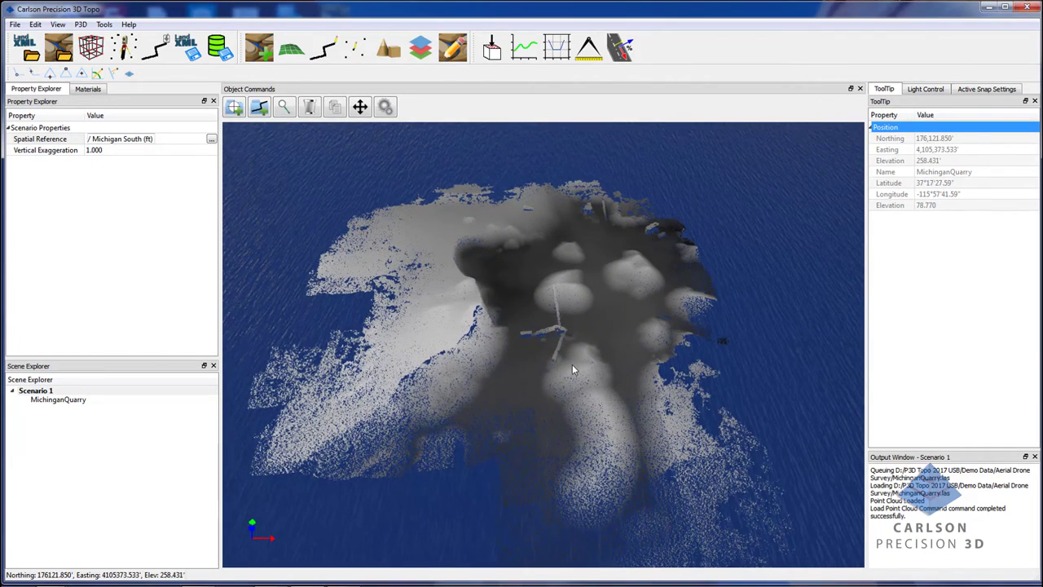
click(491, 340)
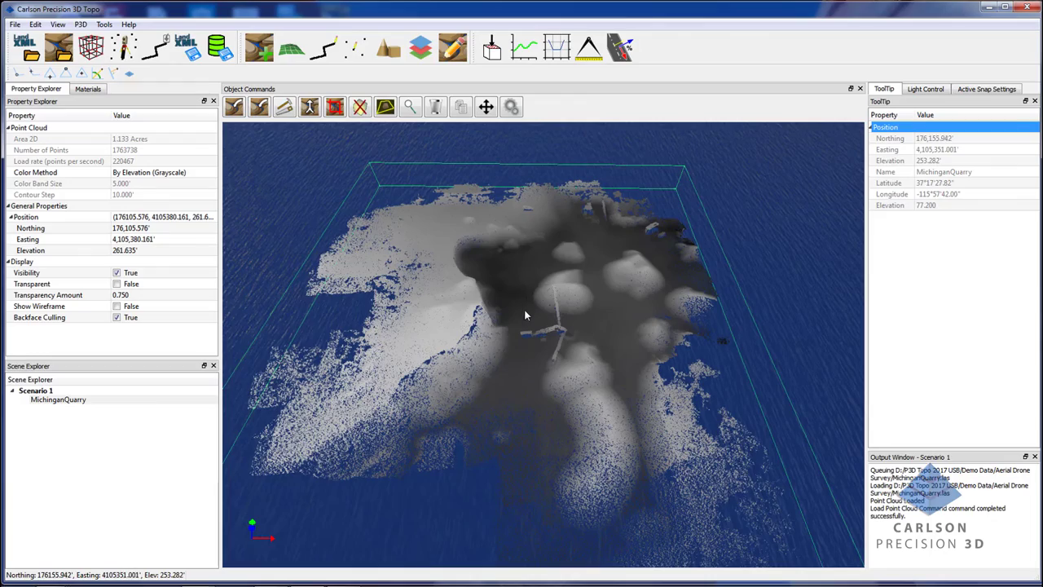
drag(536, 357, 537, 379)
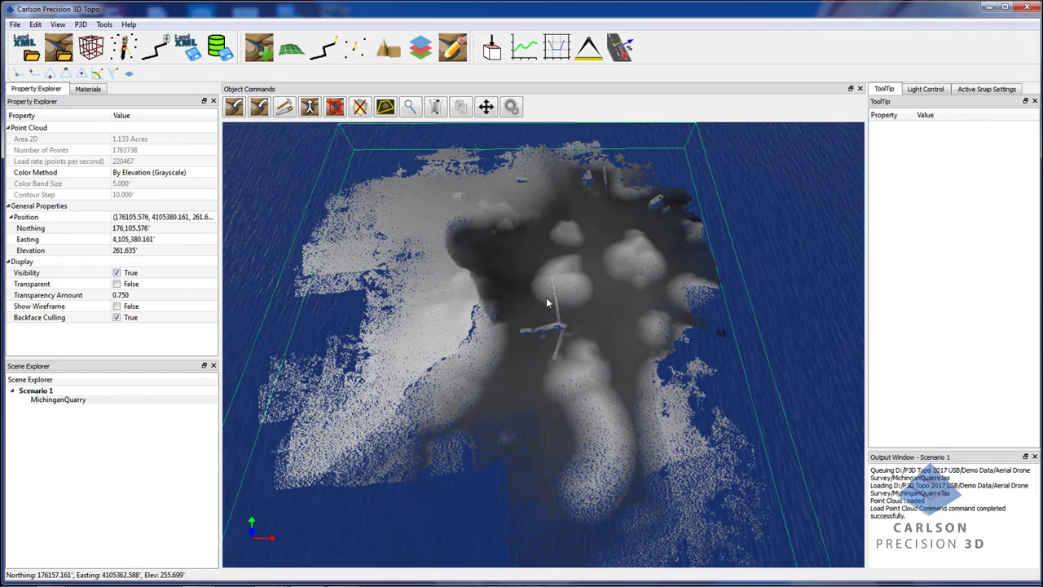
middle_drag(554, 298, 562, 323)
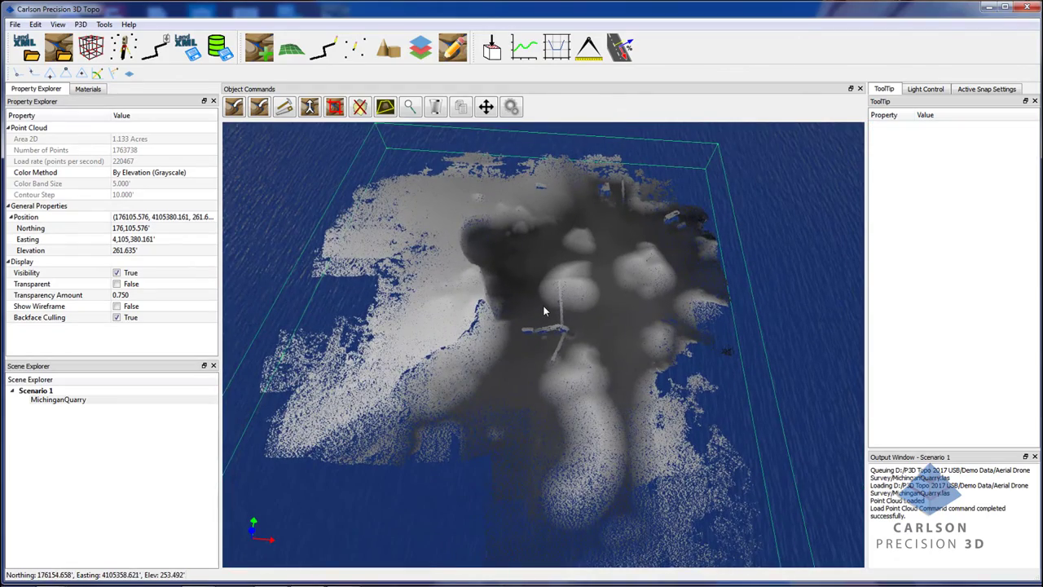
- Draw a closed five-segment polyline about 28 ft long around a small patch of sparse points near the quarry cloud's edge
middle_drag(547, 302, 548, 361)
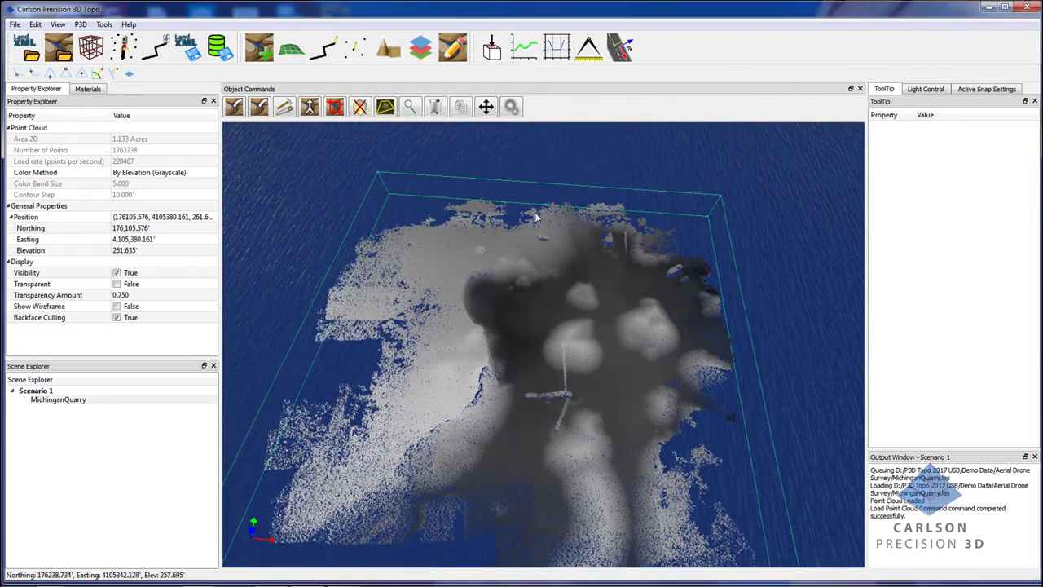
scroll(537, 215, up, 2)
scroll(553, 227, up, 5)
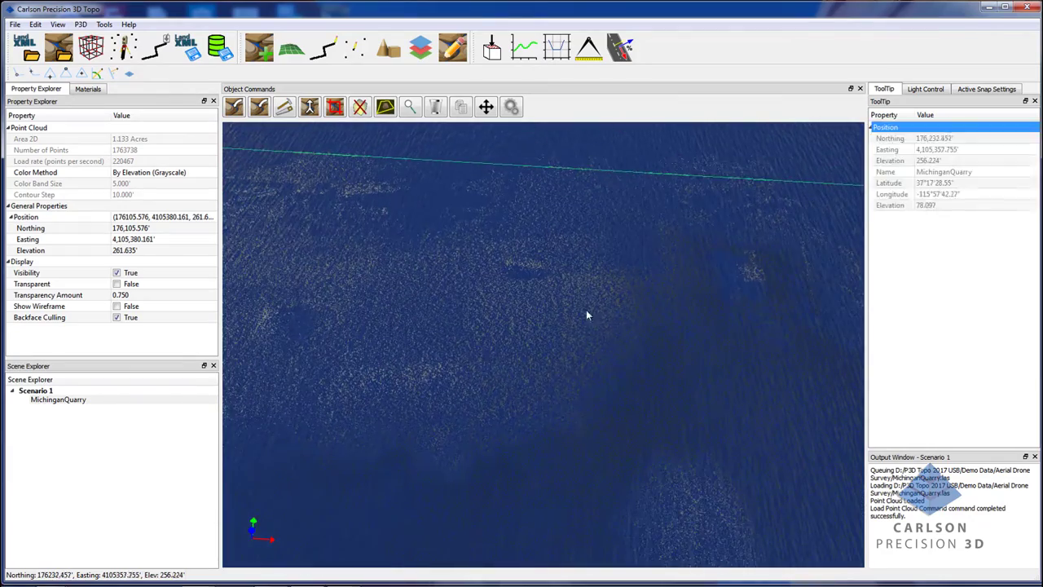
middle_drag(586, 313, 468, 294)
middle_drag(569, 367, 550, 399)
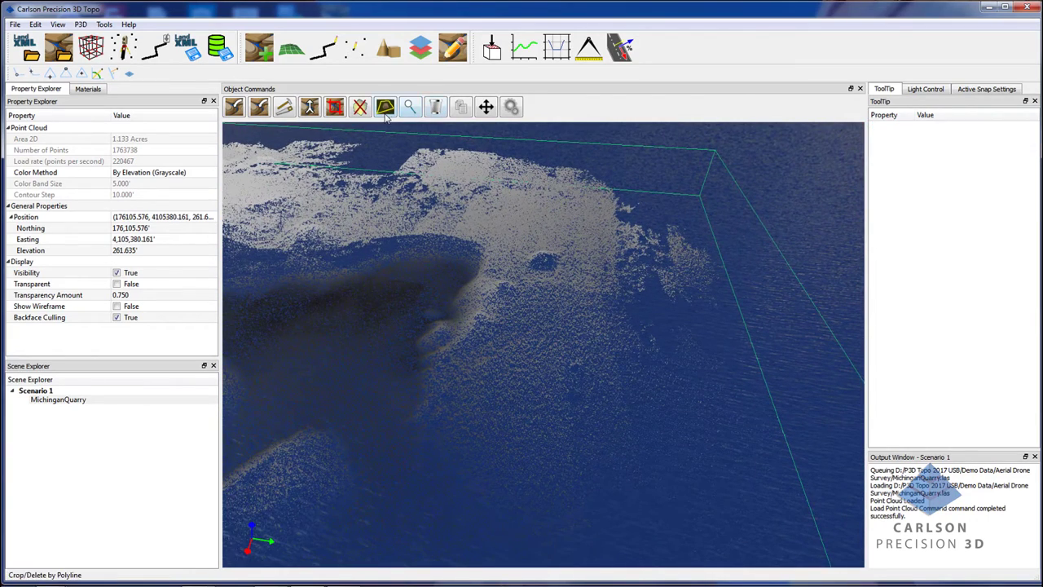
click(323, 48)
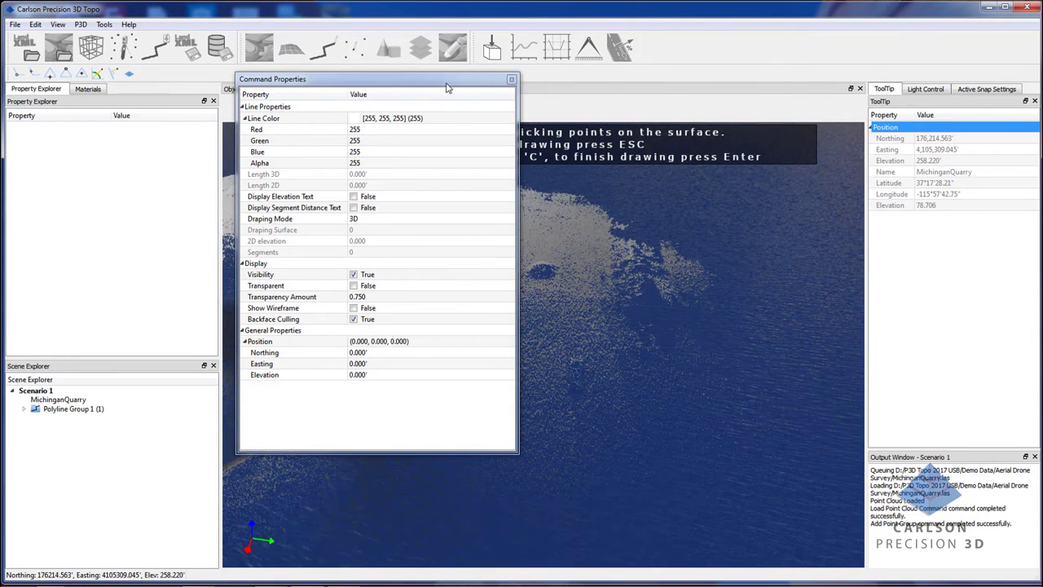
drag(446, 87, 359, 92)
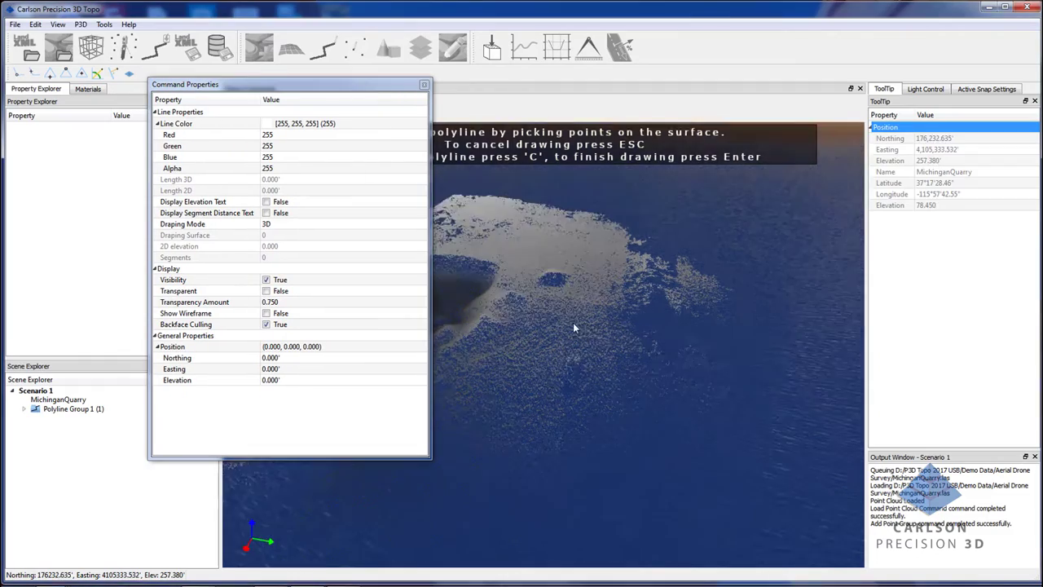
middle_drag(573, 323, 585, 360)
click(564, 361)
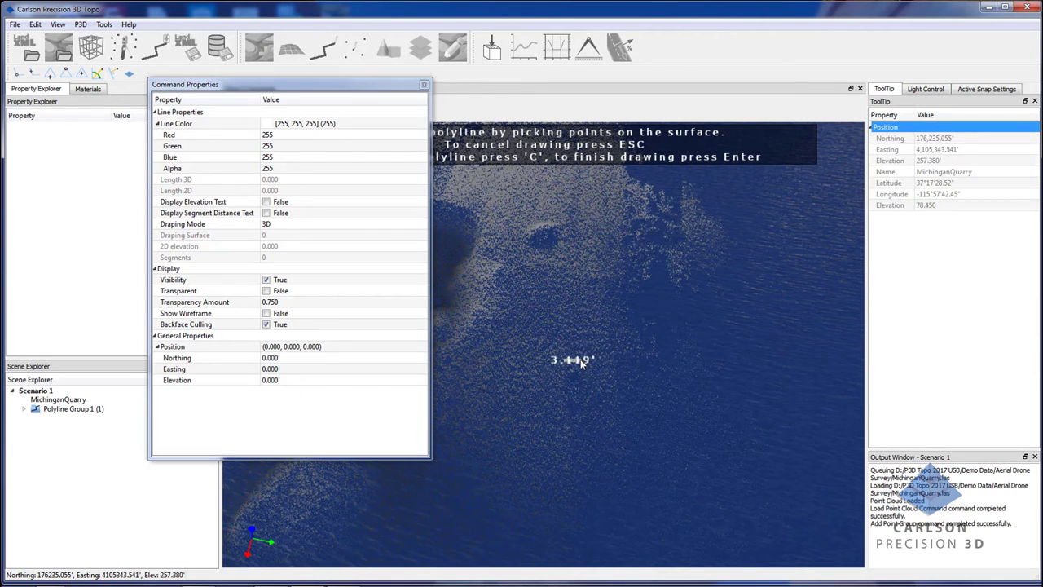
click(584, 363)
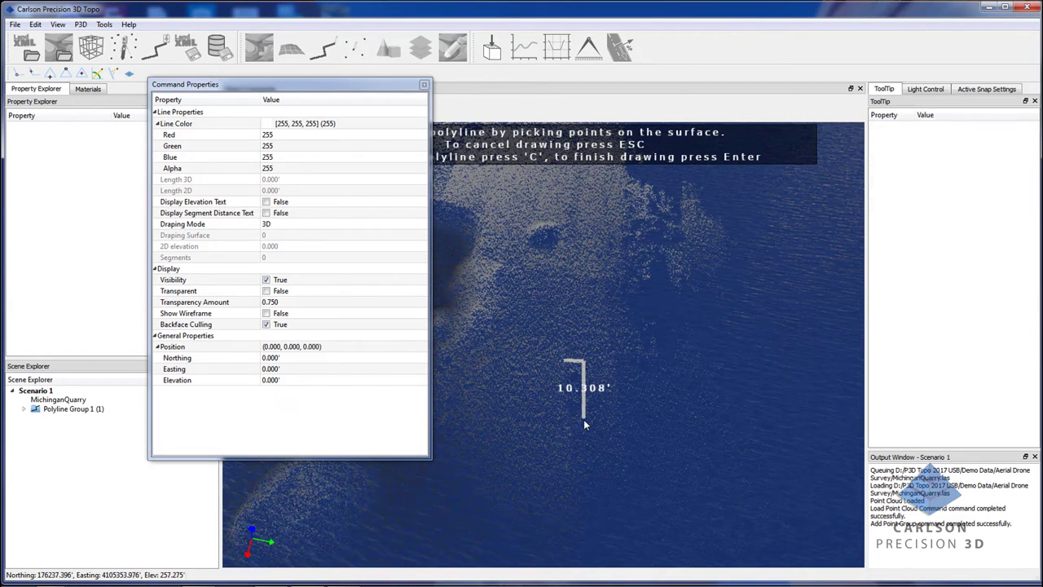
click(583, 417)
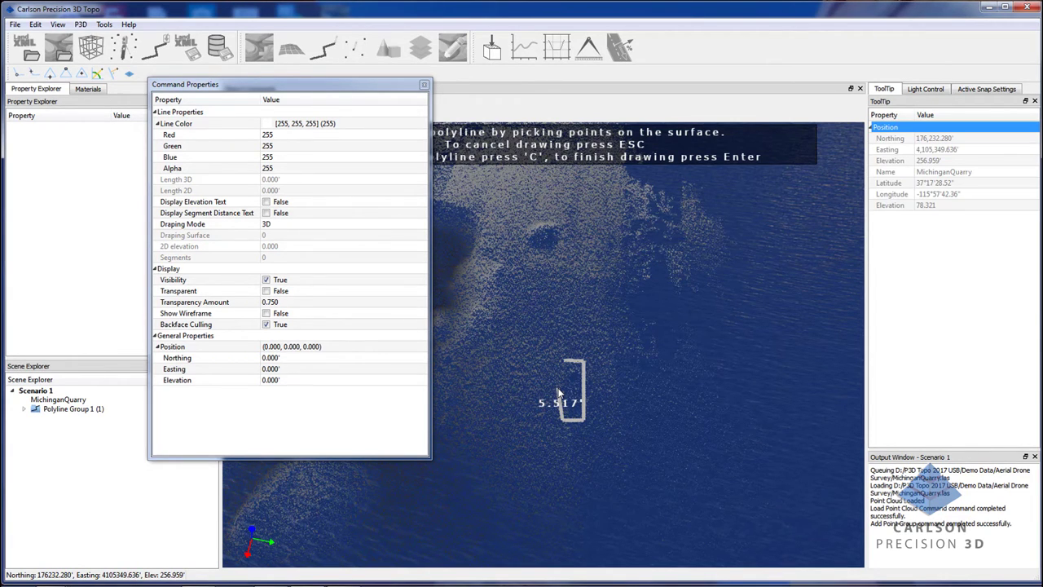
click(558, 393)
key(c)
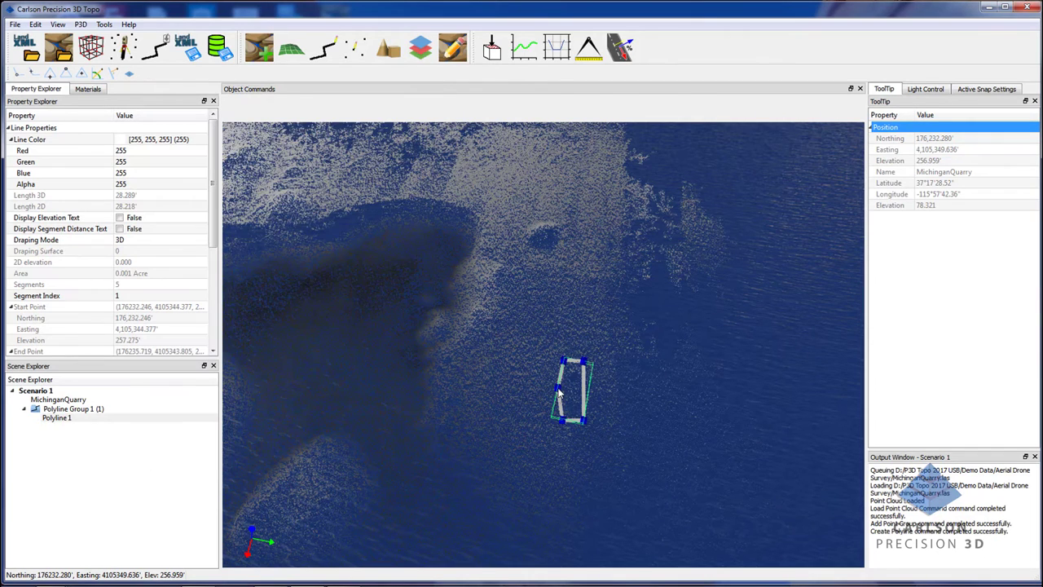
- Delete the cloud points inside the small polyline using Crop/Delete by Polyline, and remove that polyline
click(536, 372)
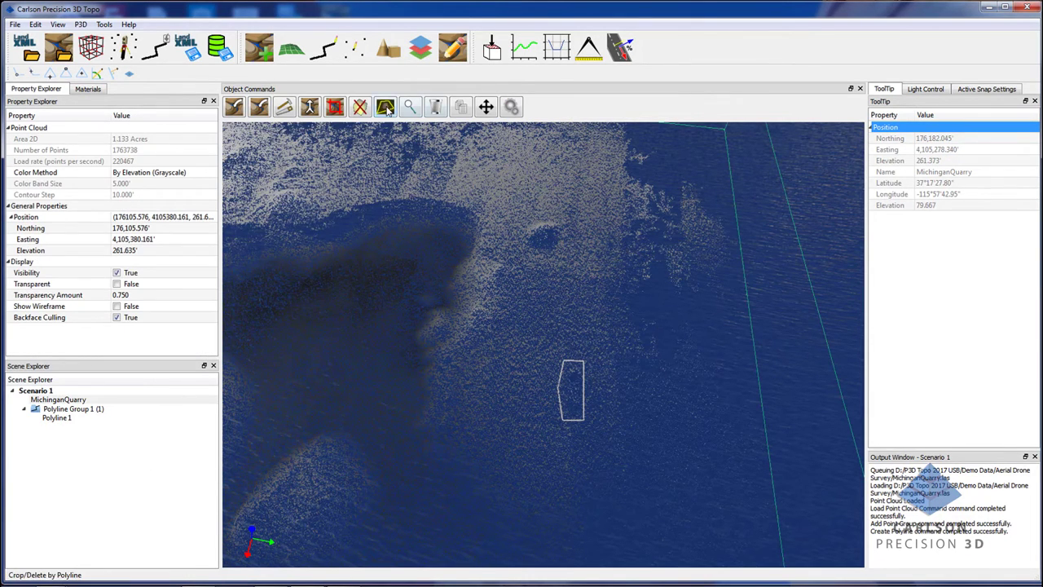
click(385, 107)
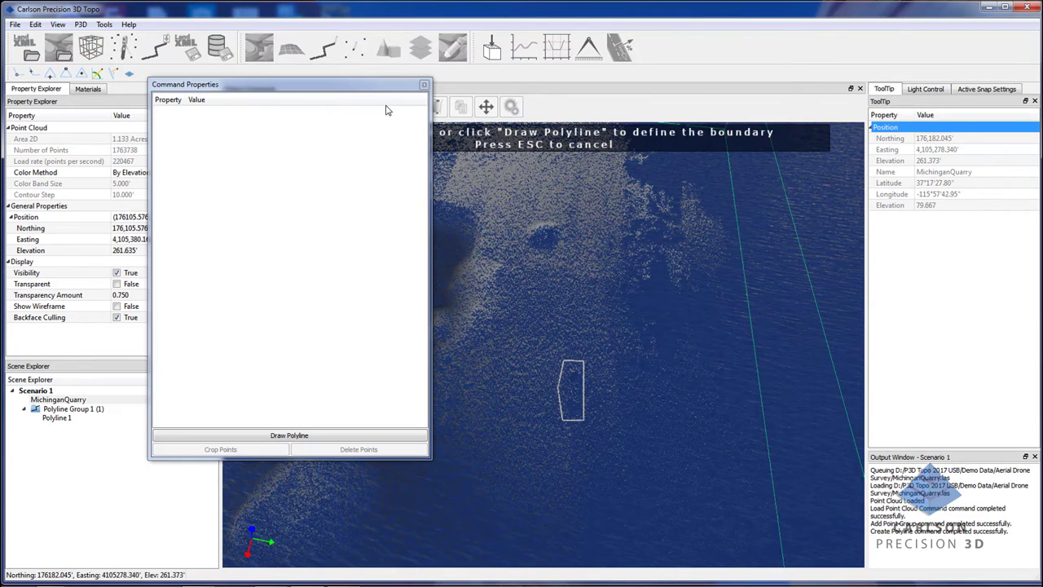
click(562, 418)
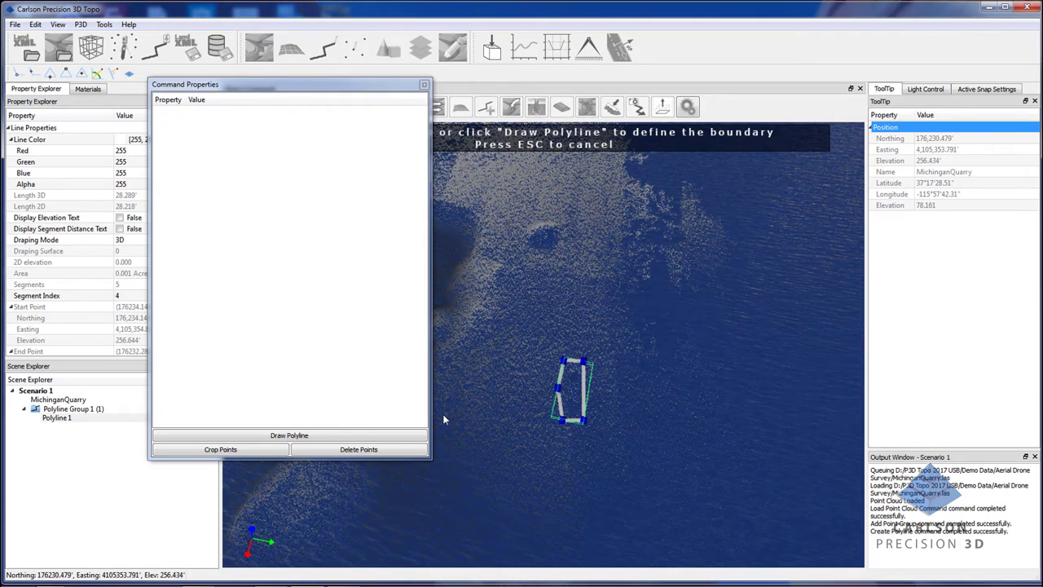
key(Escape)
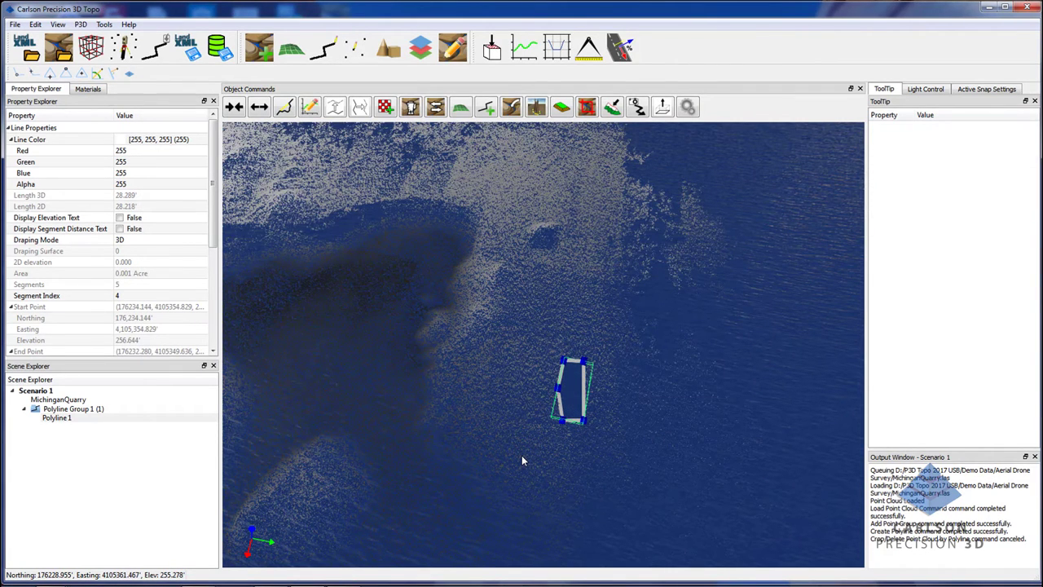
key(Delete)
- Start a polyline around the branching conveyor structure, tracing one side of the long arm and outlining the diagonal arm
middle_drag(538, 448, 479, 416)
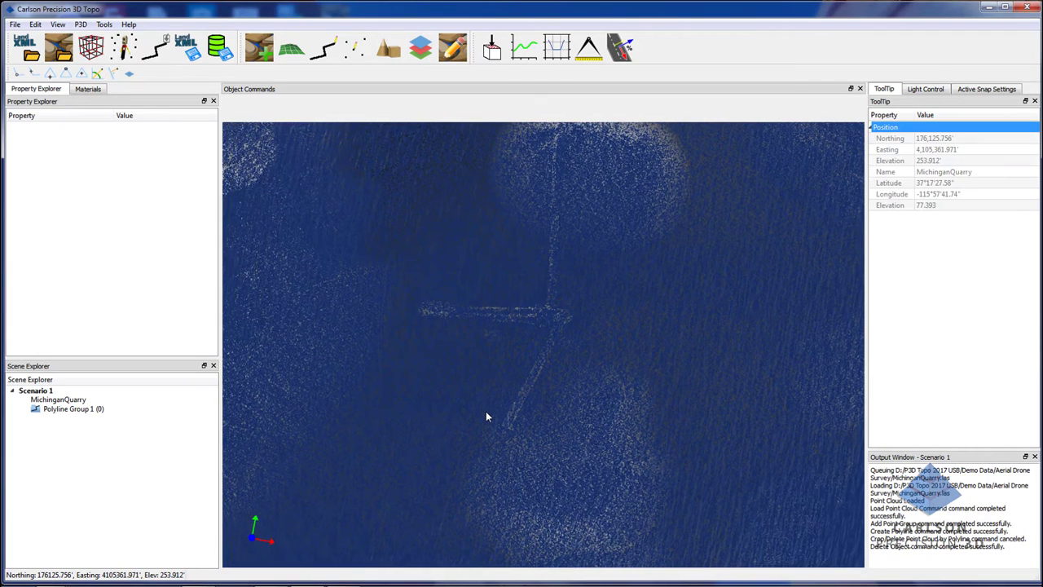
click(329, 49)
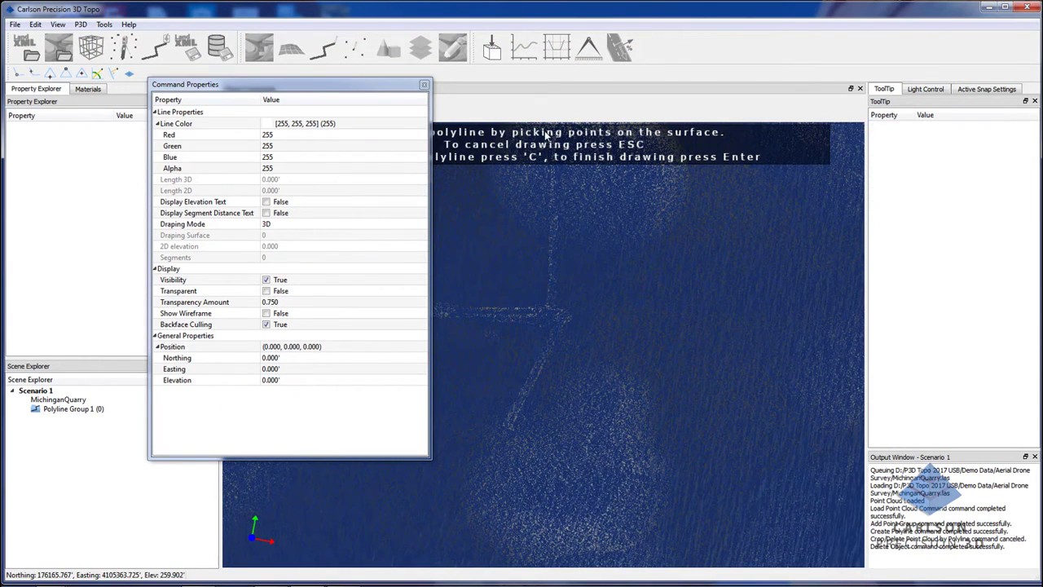
scroll(601, 192, up, 2)
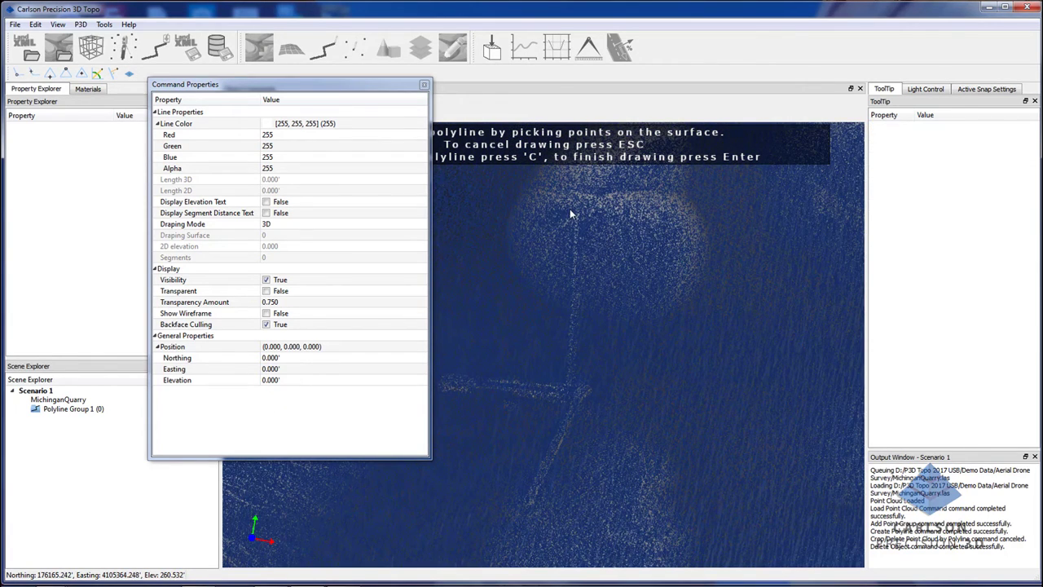
scroll(546, 232, up, 1)
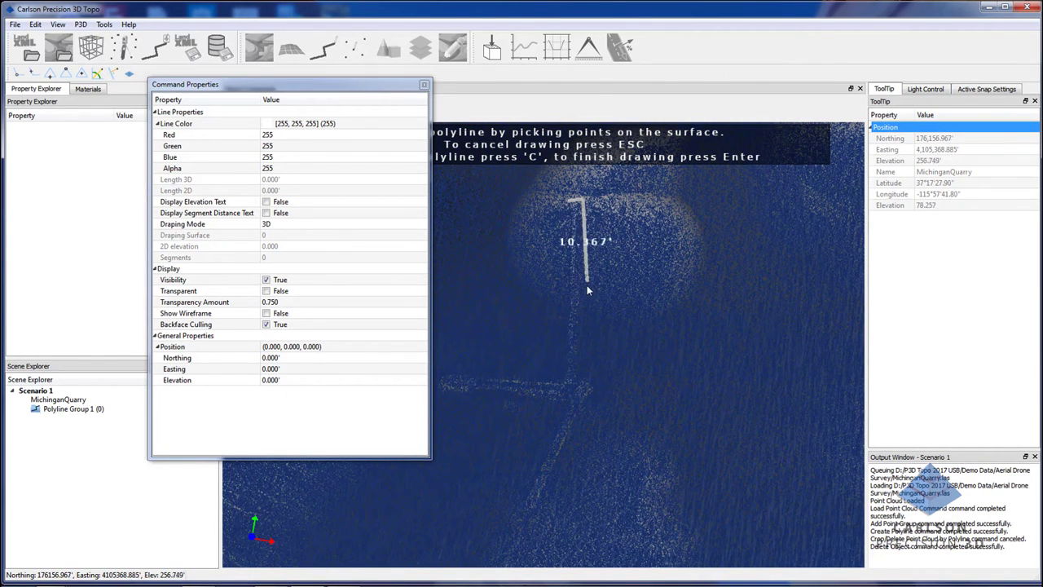
click(596, 388)
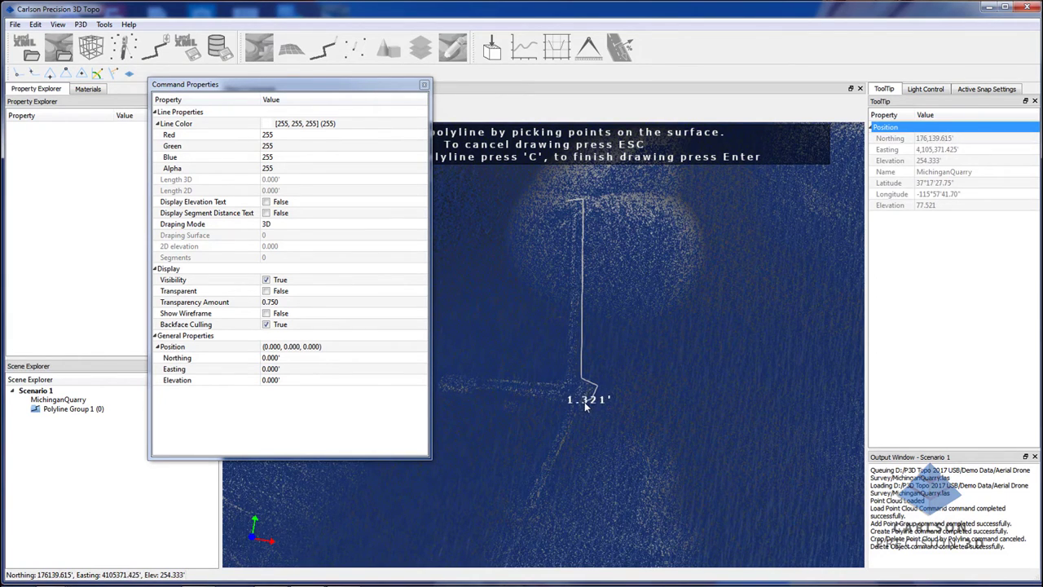
click(535, 516)
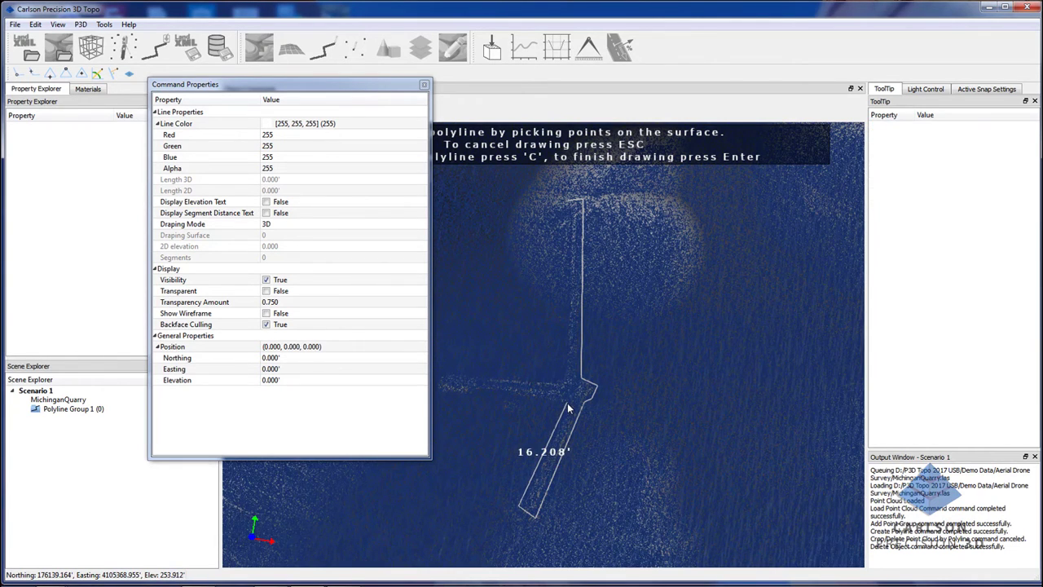
click(568, 413)
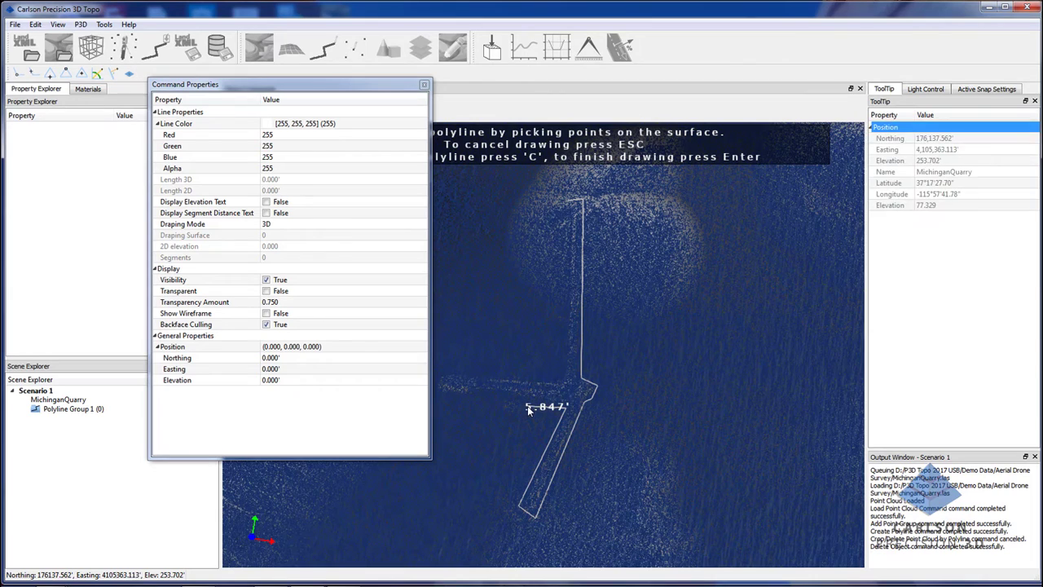
- Trace around the conveyor structure's remaining side arm and back along the long arm, closing the outline at about 140 ft long
middle_drag(520, 422, 569, 389)
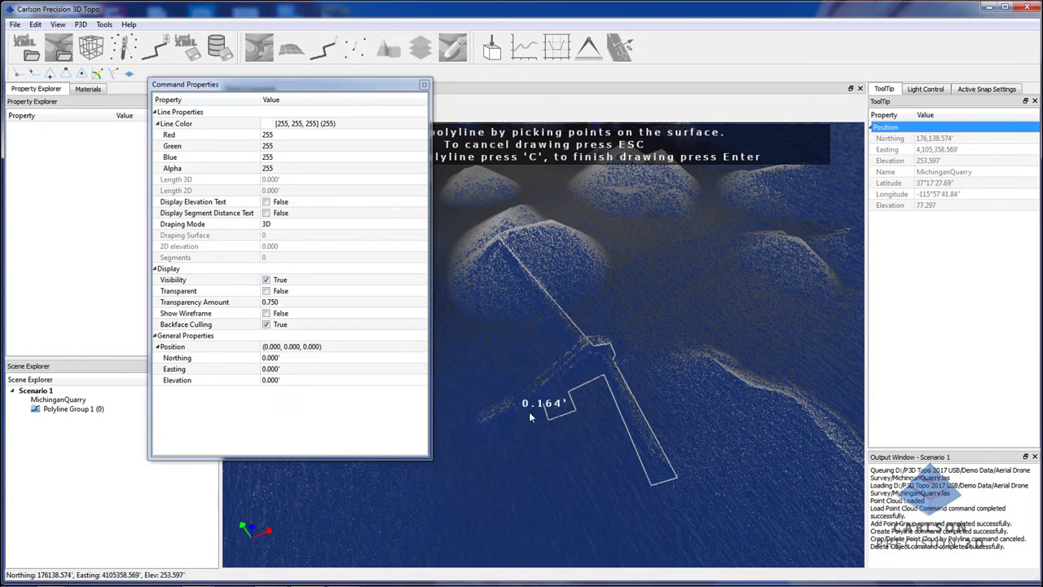
middle_drag(485, 441, 584, 465)
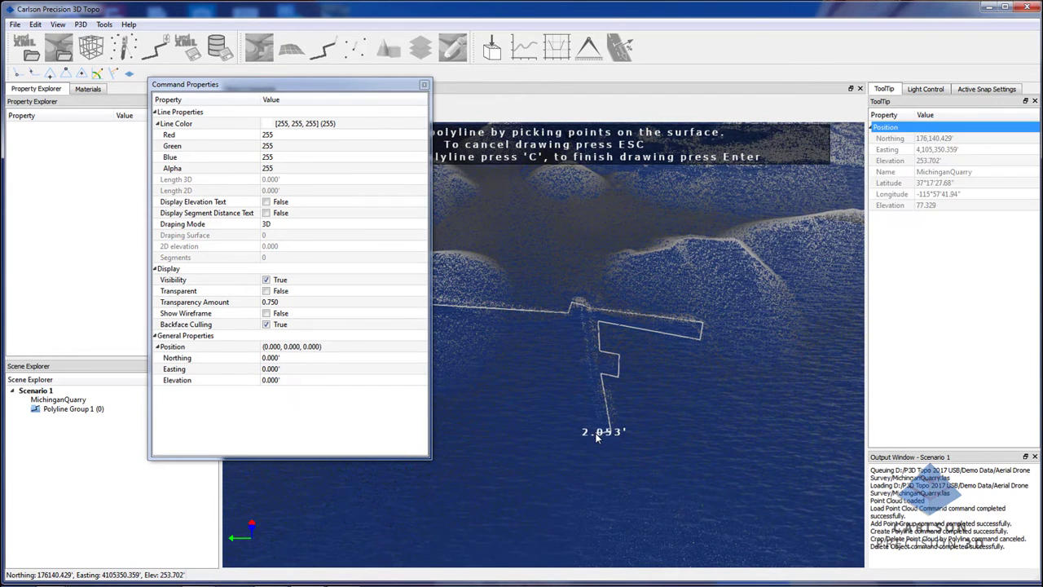
click(583, 374)
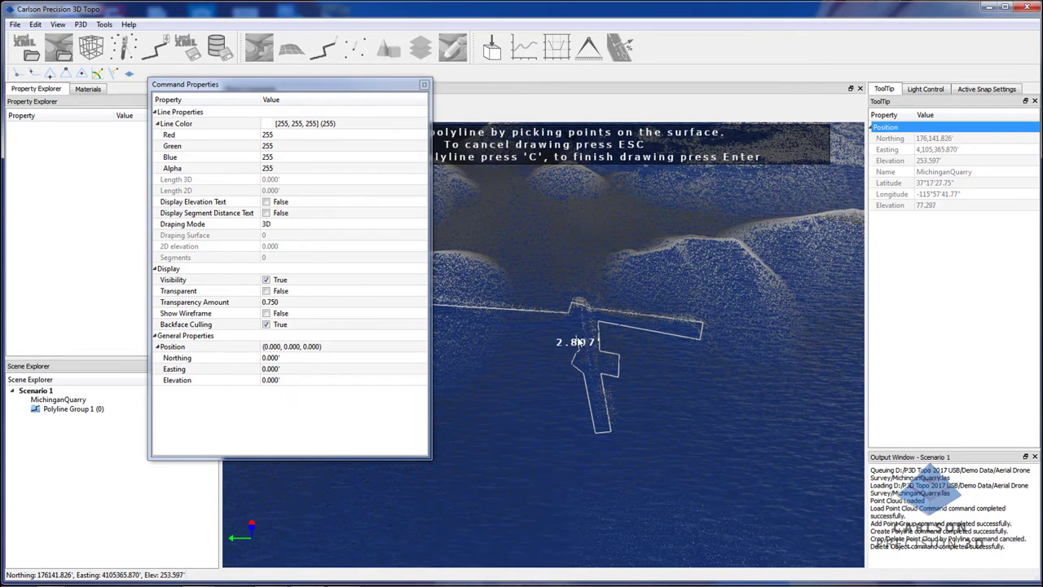
middle_drag(579, 339, 692, 357)
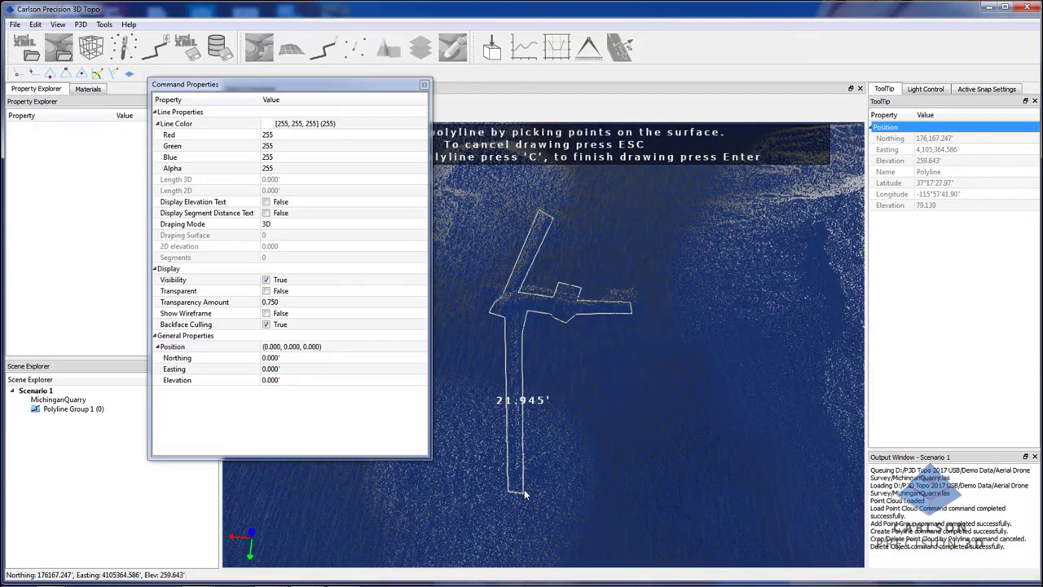
key(c)
- Delete the MichinganQuarry points inside the conveyor outline using Crop/Delete by Polyline
middle_drag(573, 442, 547, 490)
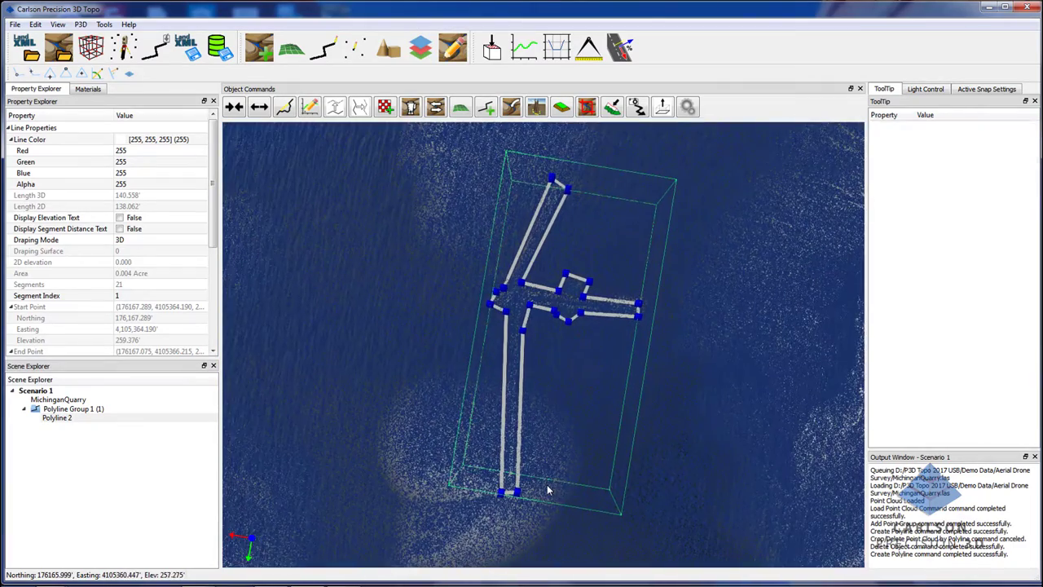
middle_drag(549, 421, 542, 417)
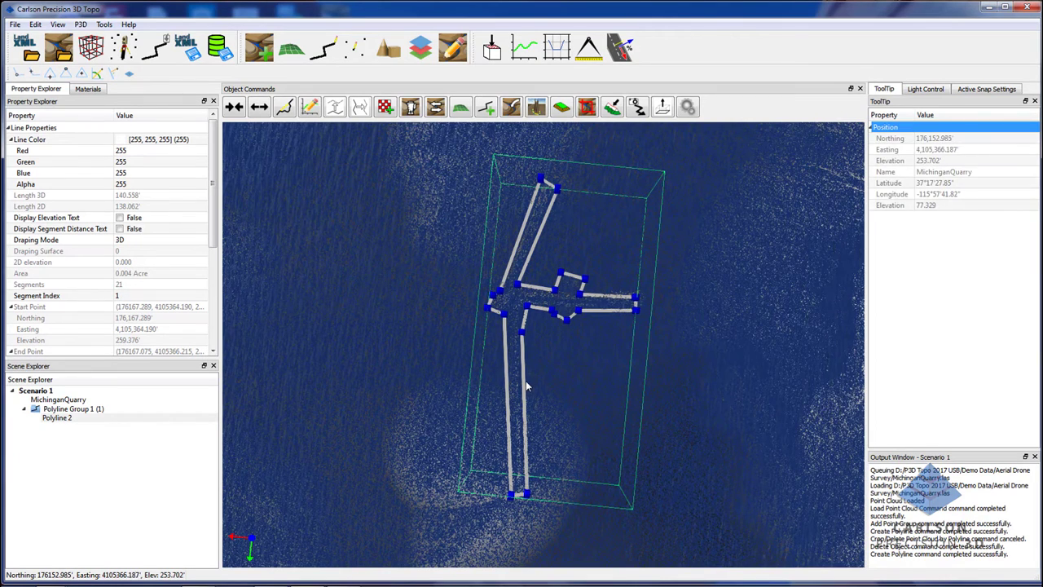
mouse_move(808, 256)
key(Escape)
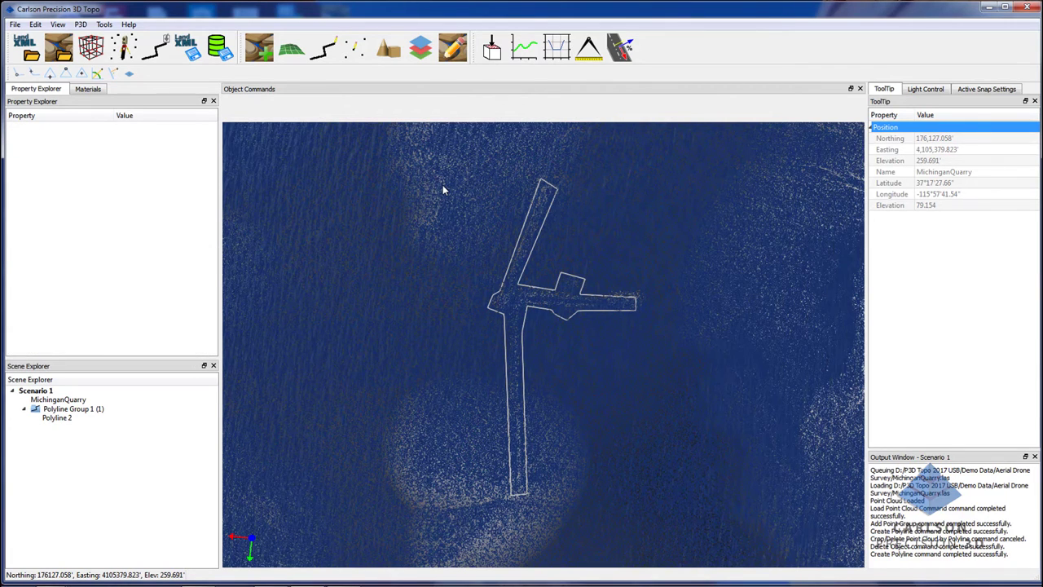
click(442, 187)
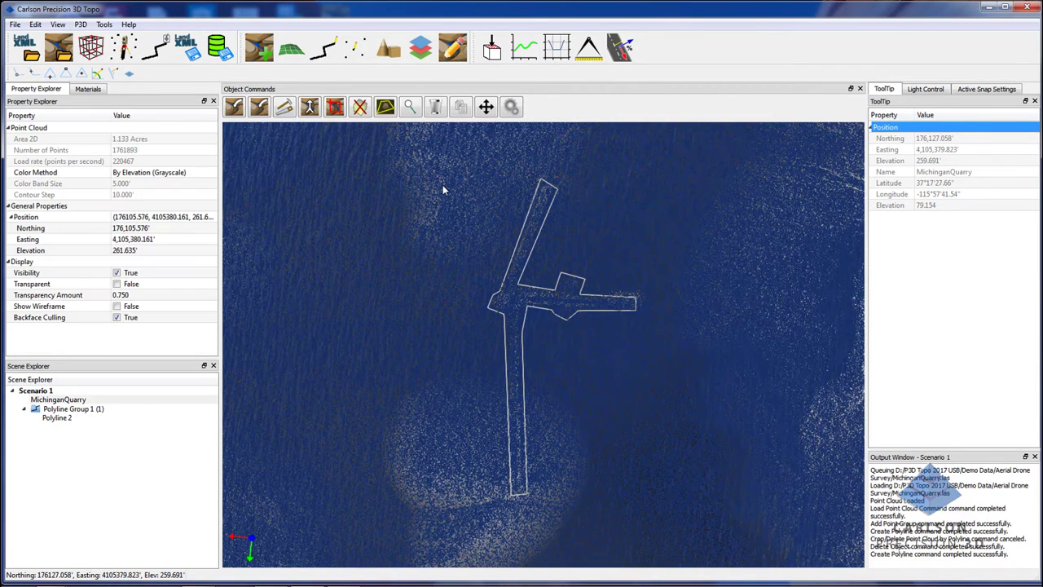
click(385, 108)
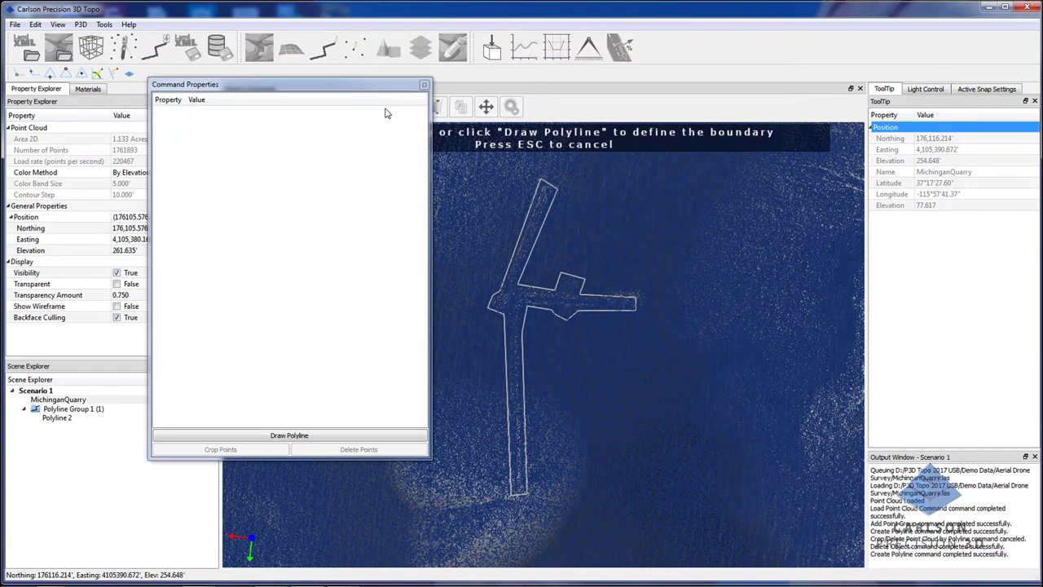
click(506, 381)
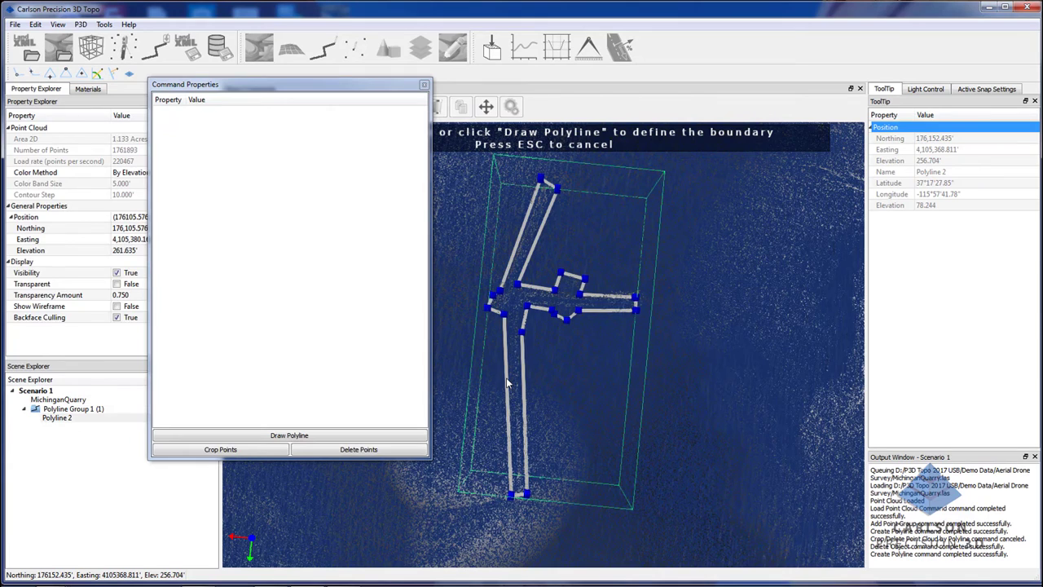
click(362, 453)
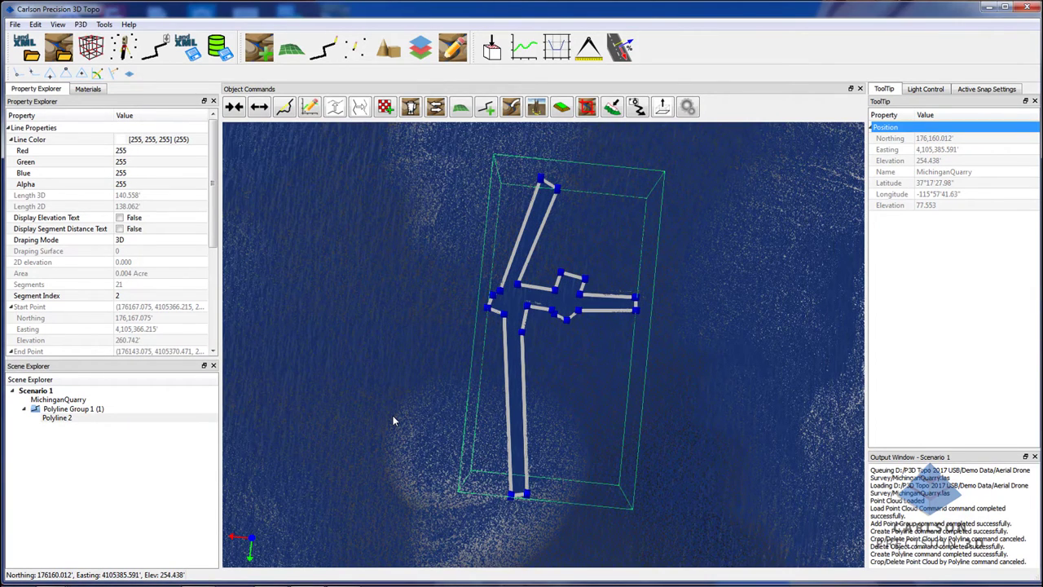
- Move the two end vertices of the conveyor outline's side arm outward to lengthen and widen its tip
mouse_move(577, 421)
middle_down()
mouse_move(547, 377)
mouse_move(539, 394)
mouse_move(541, 406)
mouse_move(611, 415)
mouse_move(572, 301)
mouse_move(612, 342)
mouse_move(592, 436)
middle_up()
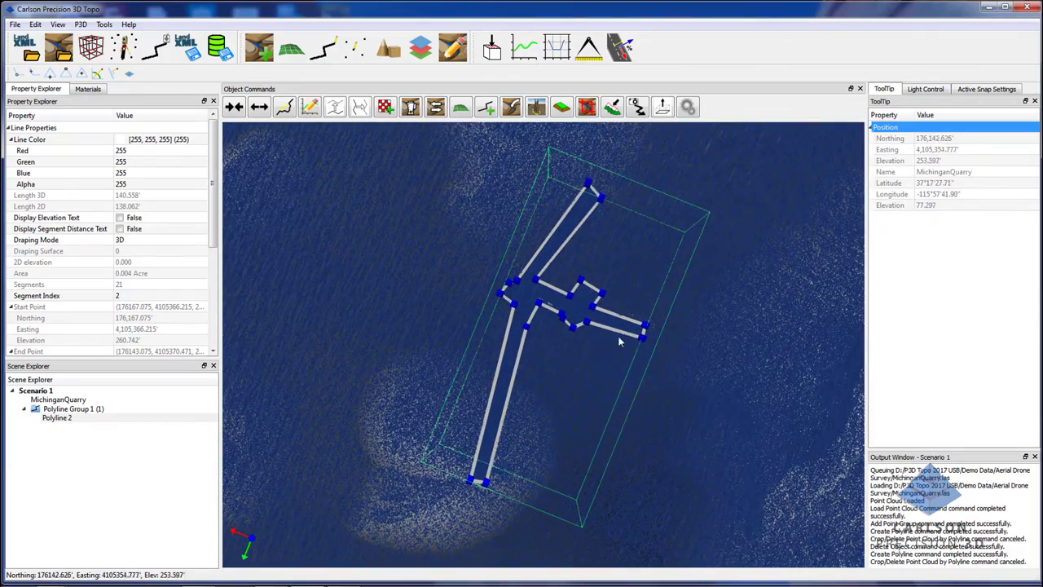
click(647, 328)
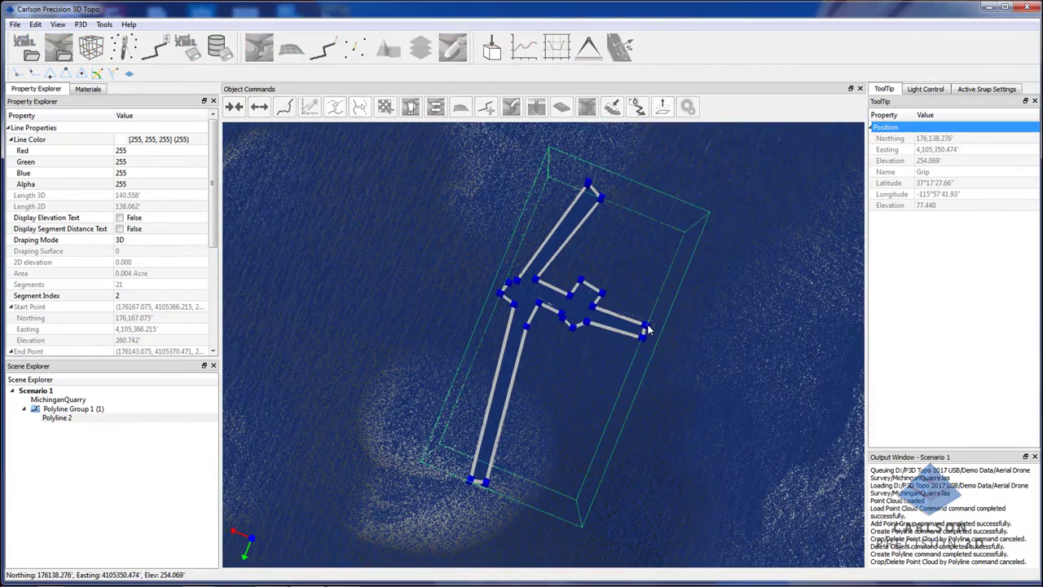
click(657, 322)
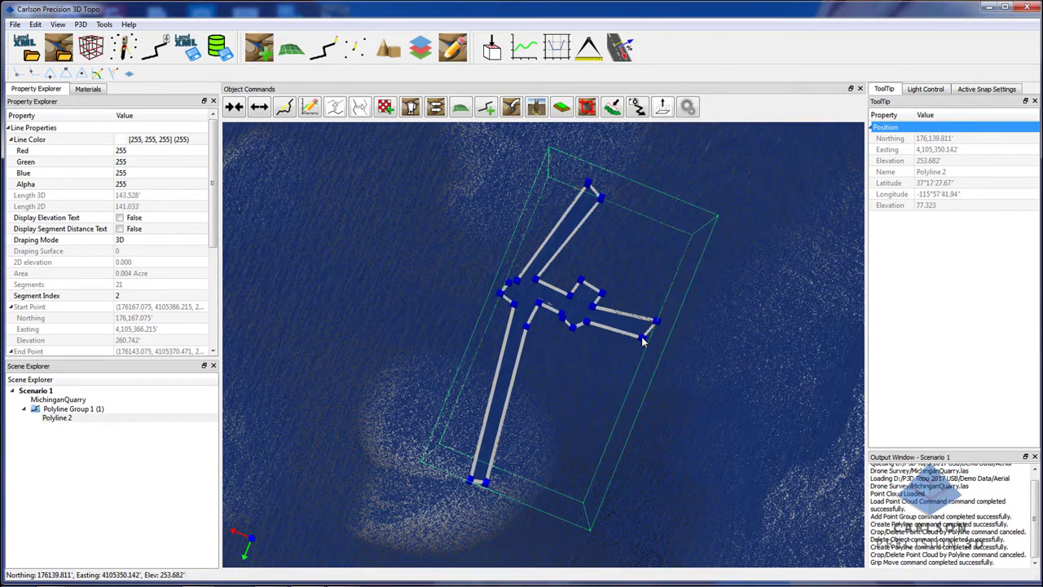
click(643, 338)
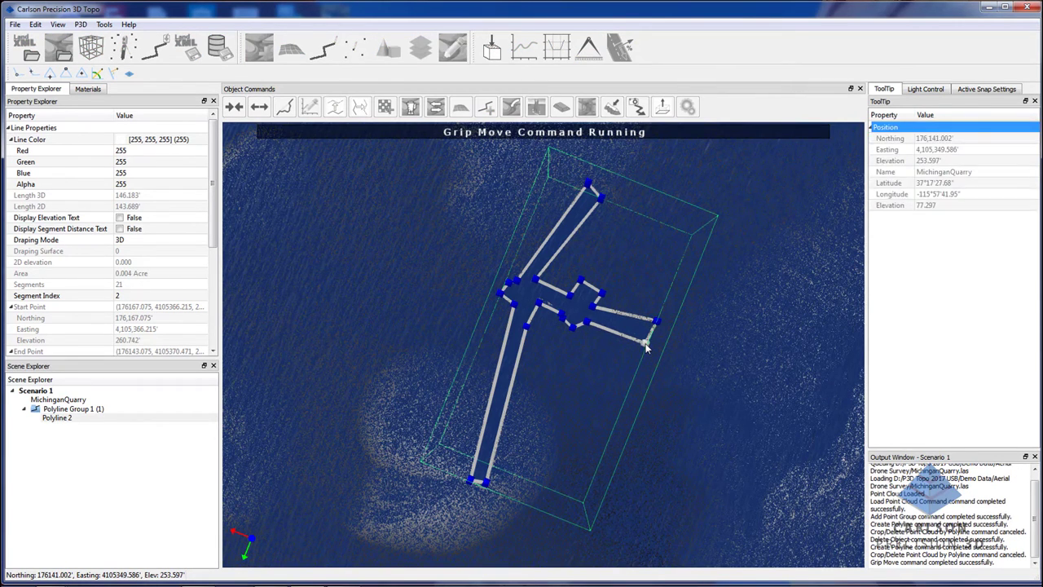
click(644, 343)
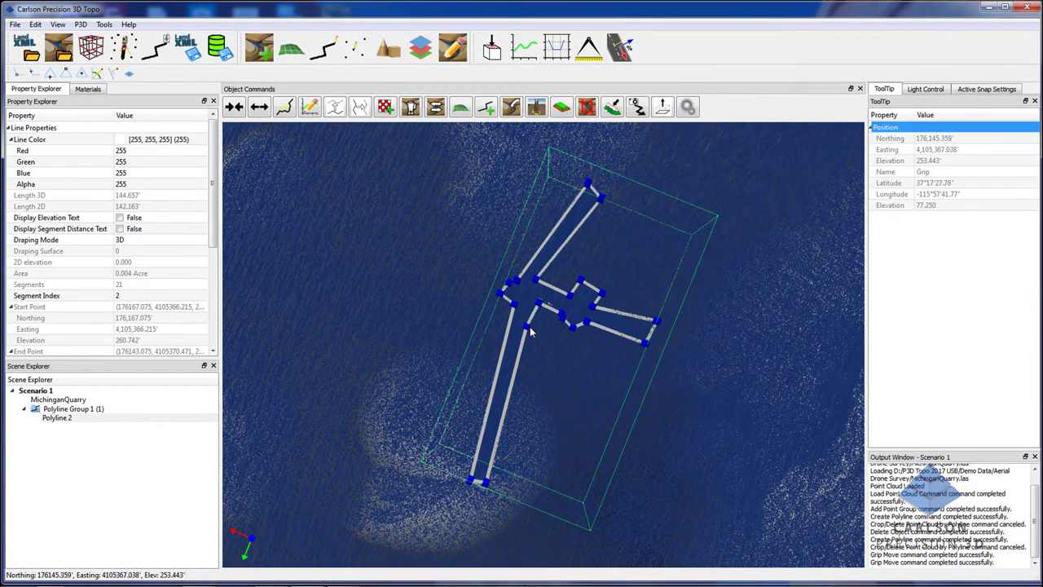
- Move the two outline vertices at the inner corner between the long arm and the side arm, reshaping the junction
click(527, 327)
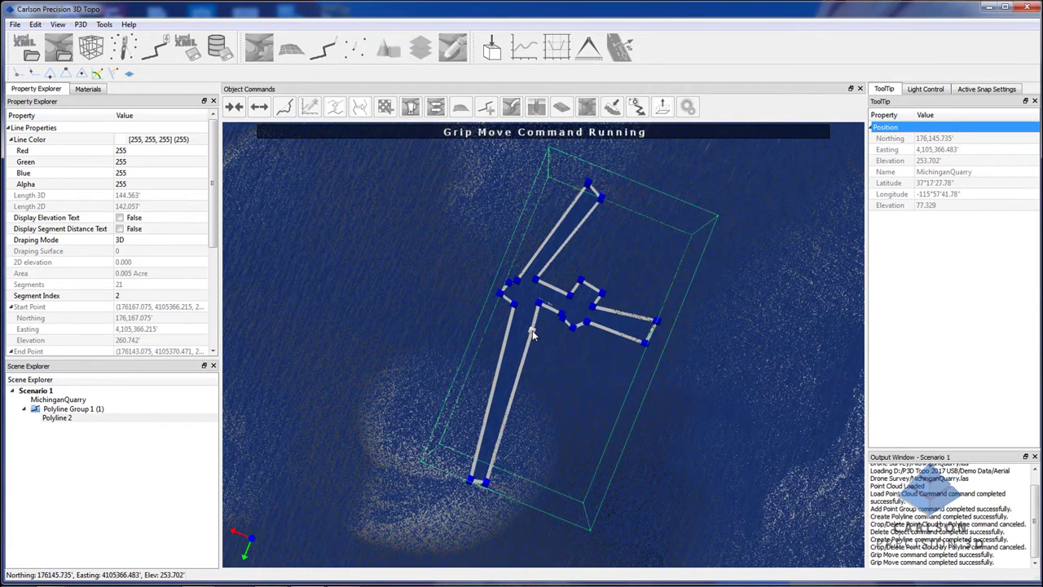
click(535, 327)
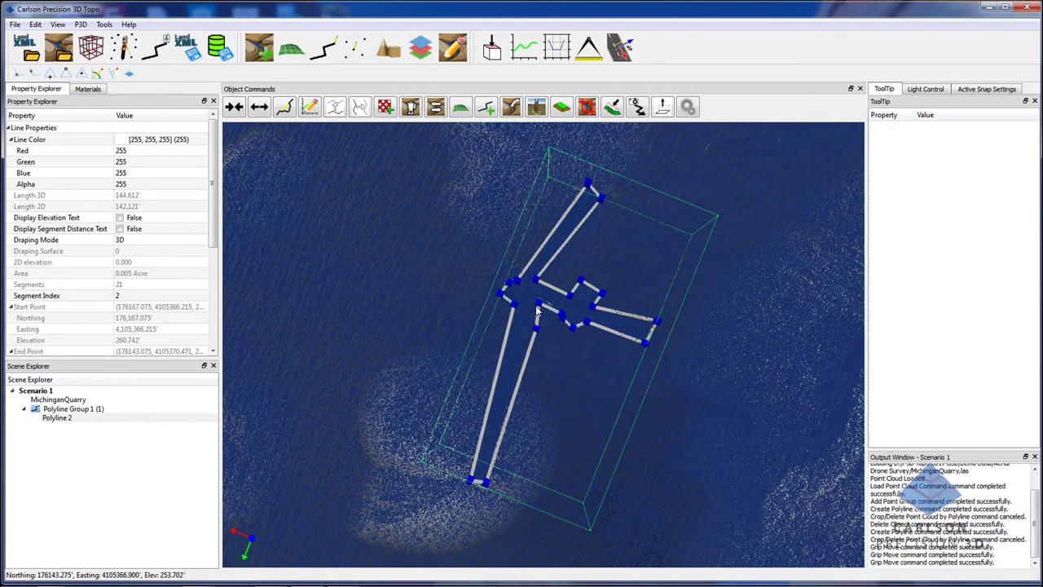
click(536, 306)
click(544, 319)
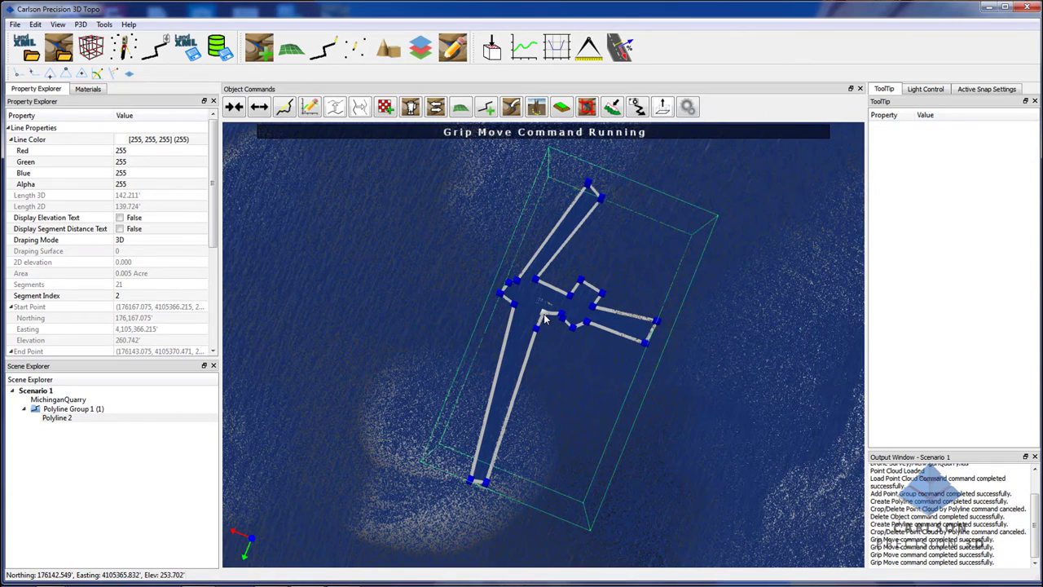
- Delete the MichinganQuarry points inside the reshaped conveyor outline using Crop/Delete by Polyline, and remove that polyline
click(450, 279)
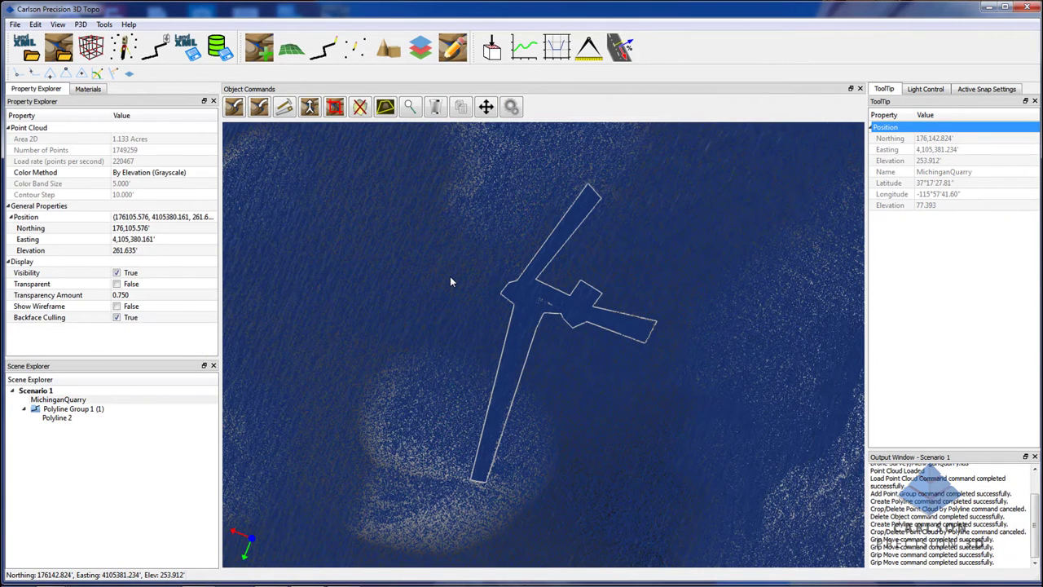
right_click(451, 282)
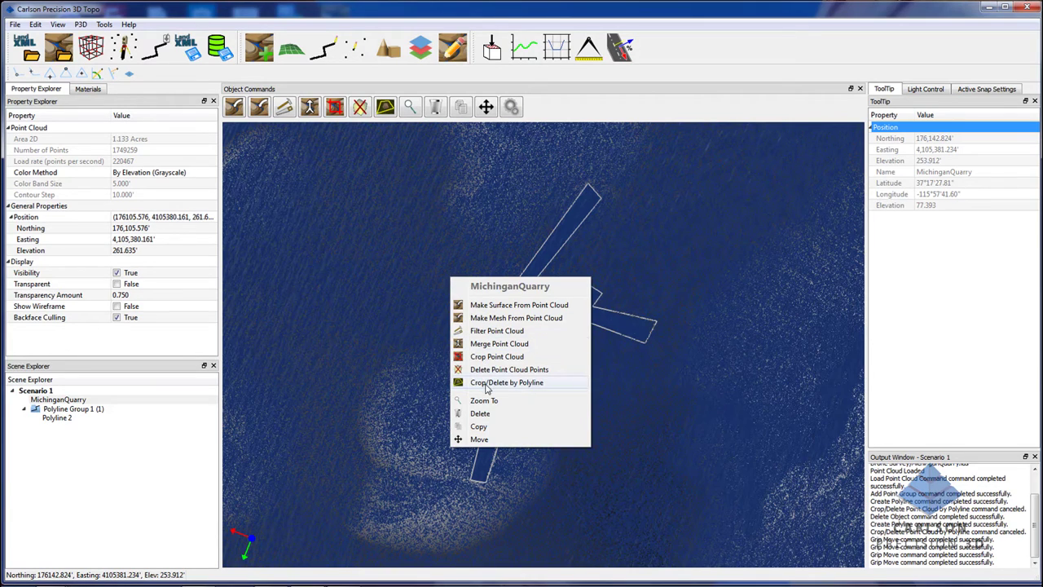
click(487, 383)
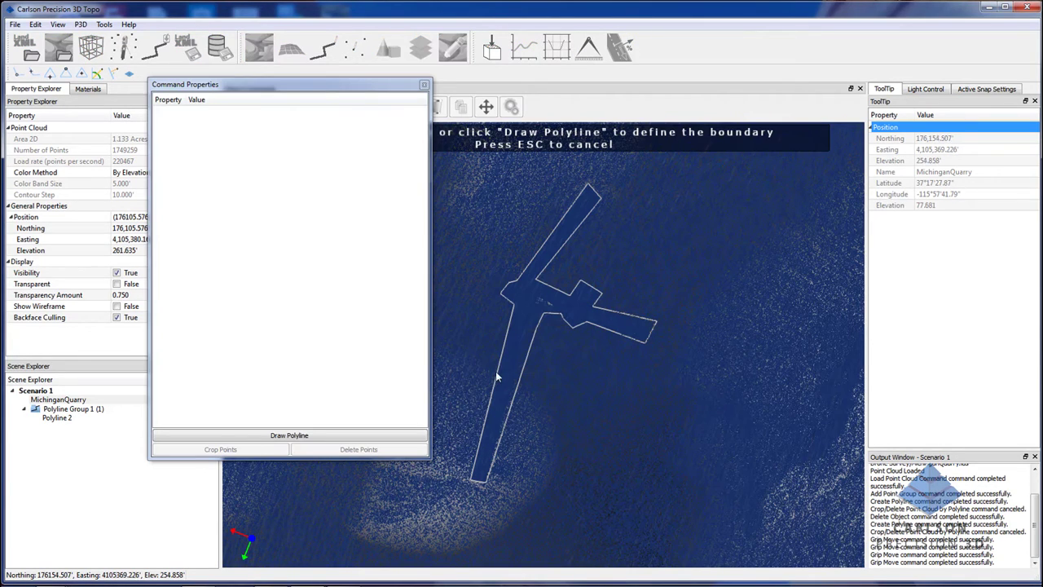
click(559, 319)
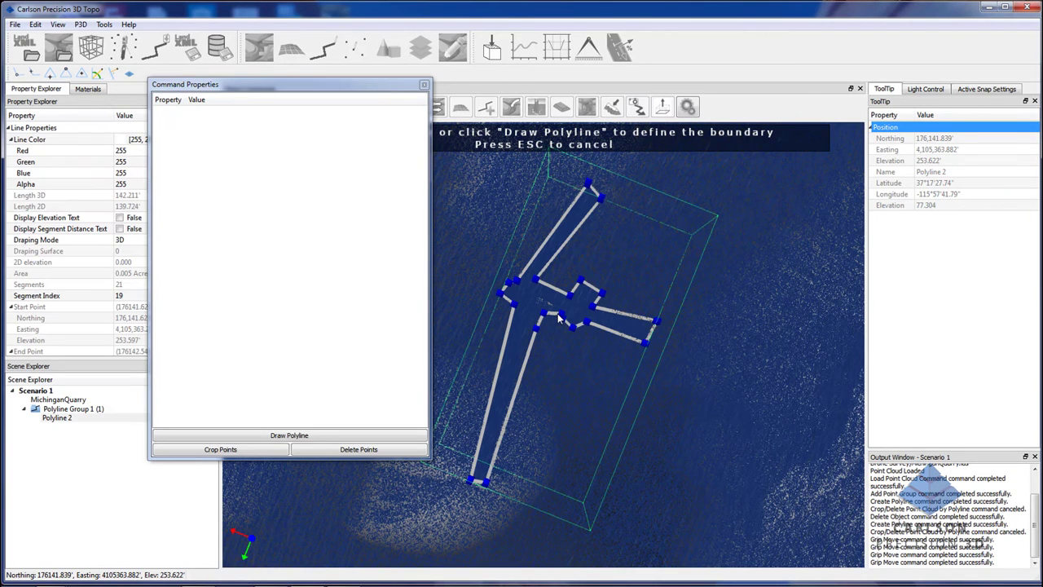
click(352, 453)
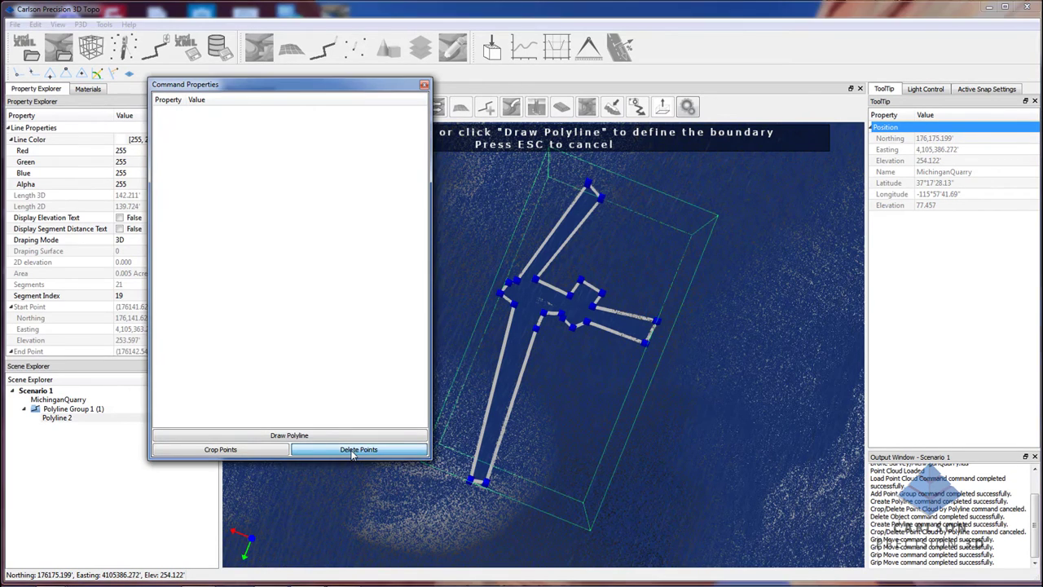
drag(556, 427, 492, 377)
key(Delete)
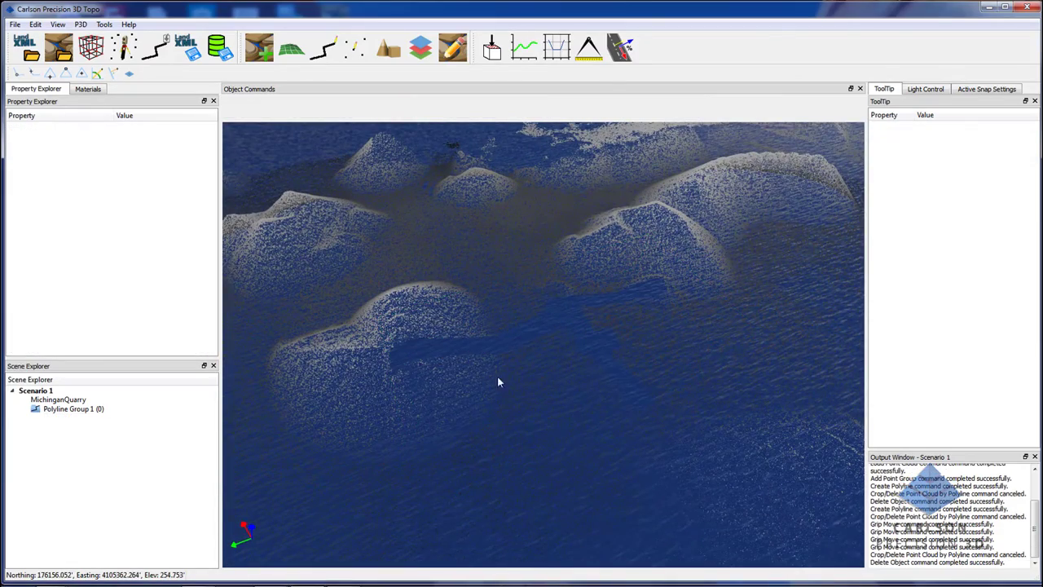
- Thin the MichinganQuarry point cloud with the Approximate Voxel Grid Filter at a leaf size of 1 ft
drag(803, 359, 642, 384)
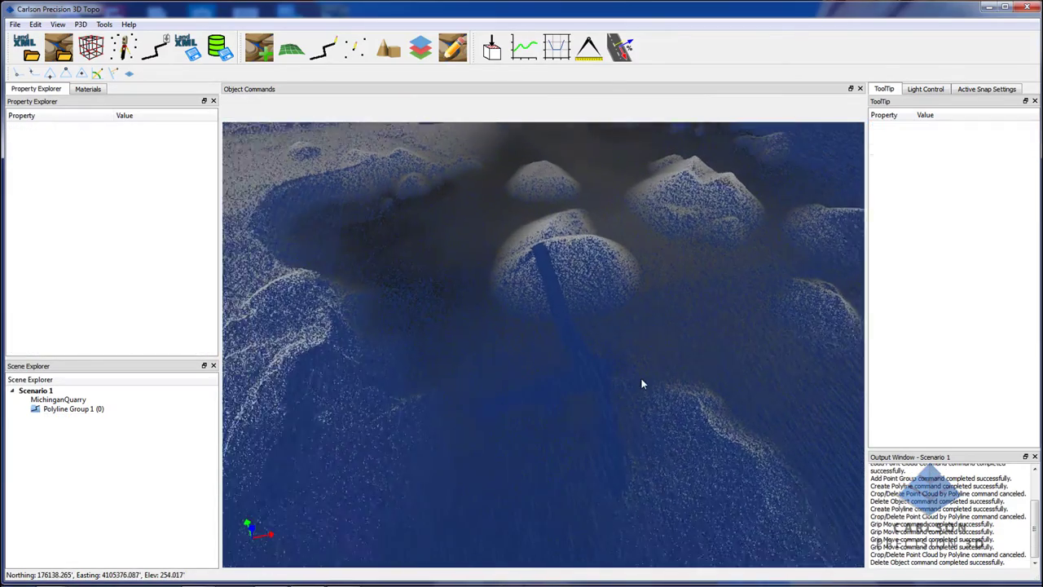
scroll(649, 398, down, 10)
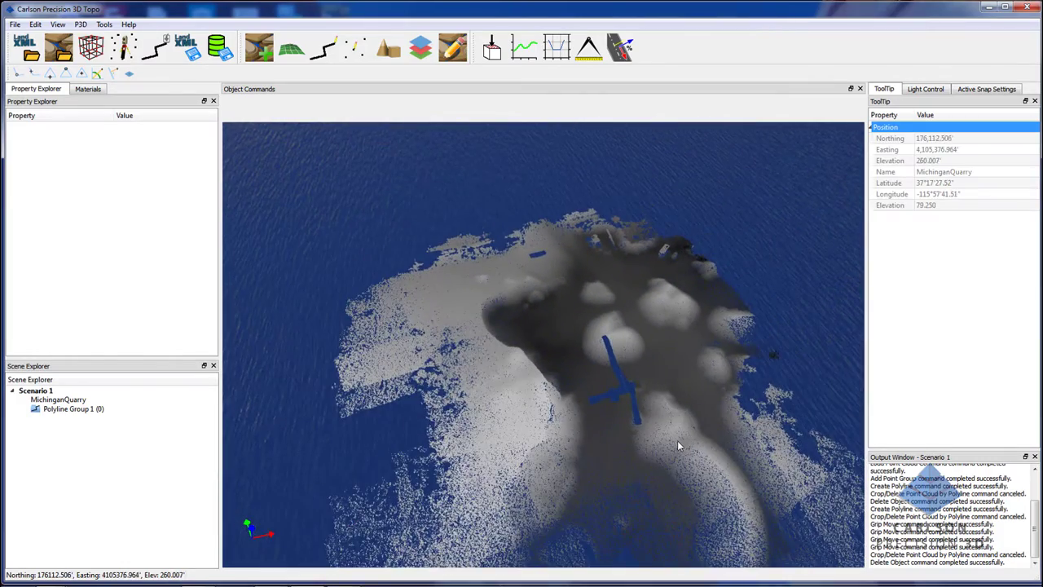
mouse_move(677, 446)
mouse_down()
mouse_move(639, 460)
mouse_move(659, 446)
mouse_up()
scroll(658, 445, up, 1)
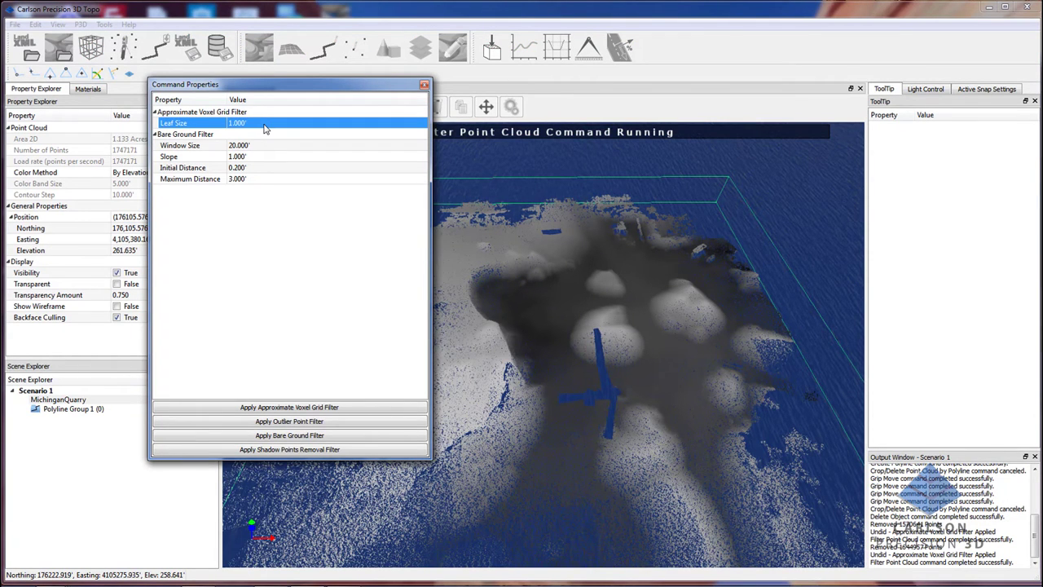
click(315, 408)
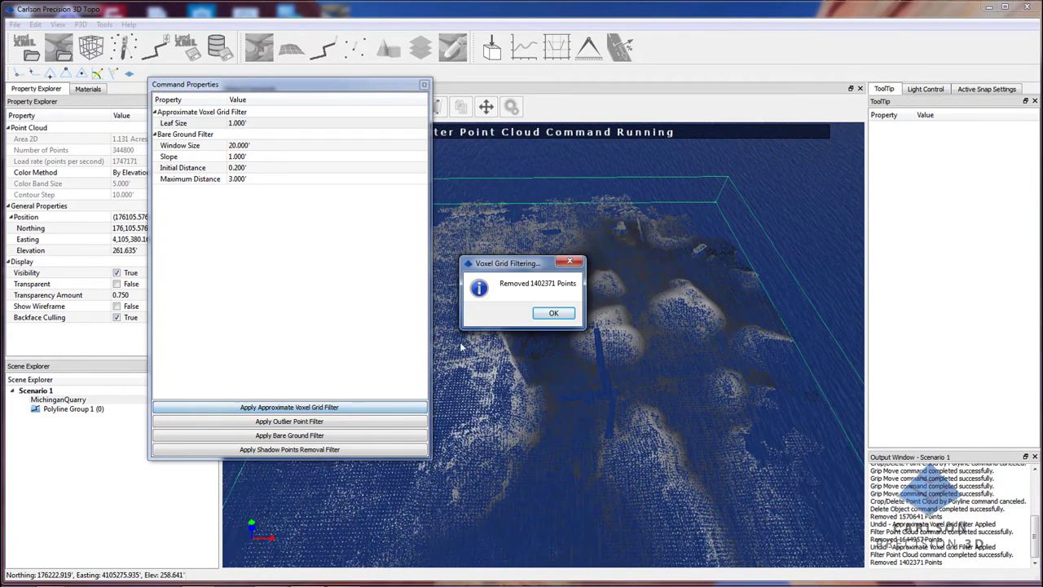
click(552, 314)
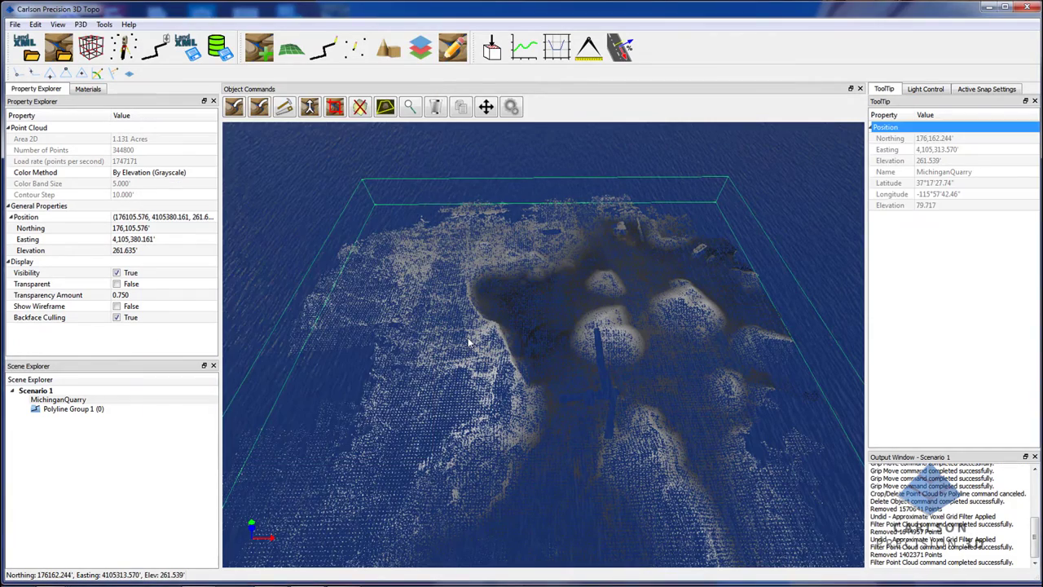
scroll(469, 343, up, 1)
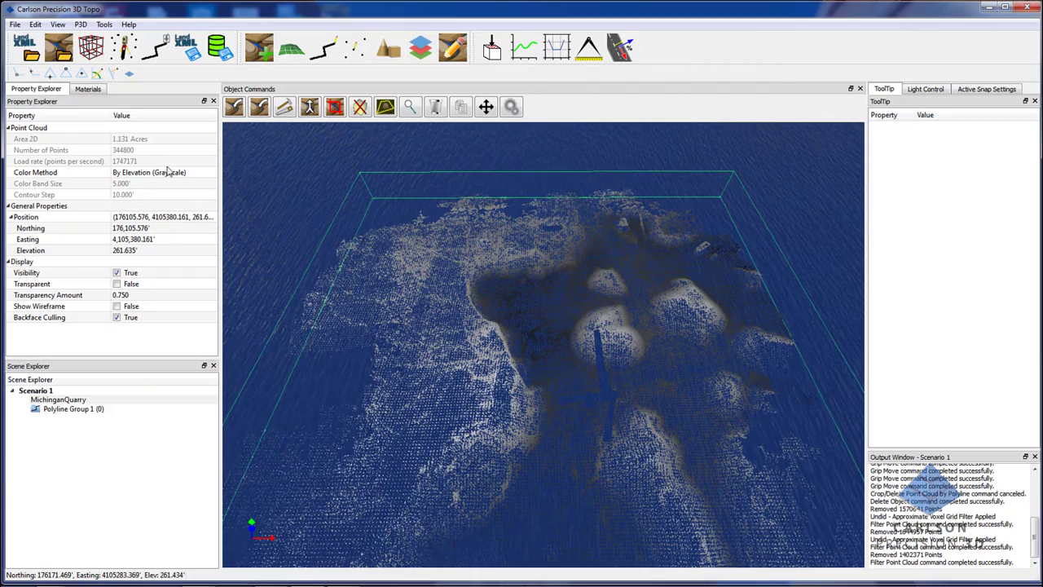
scroll(528, 378, up, 1)
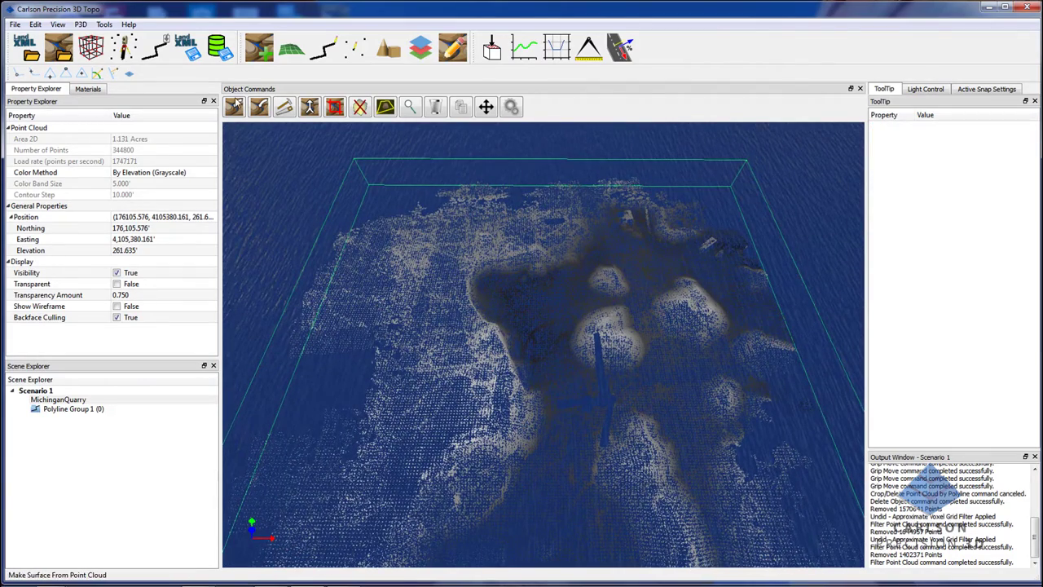
click(235, 110)
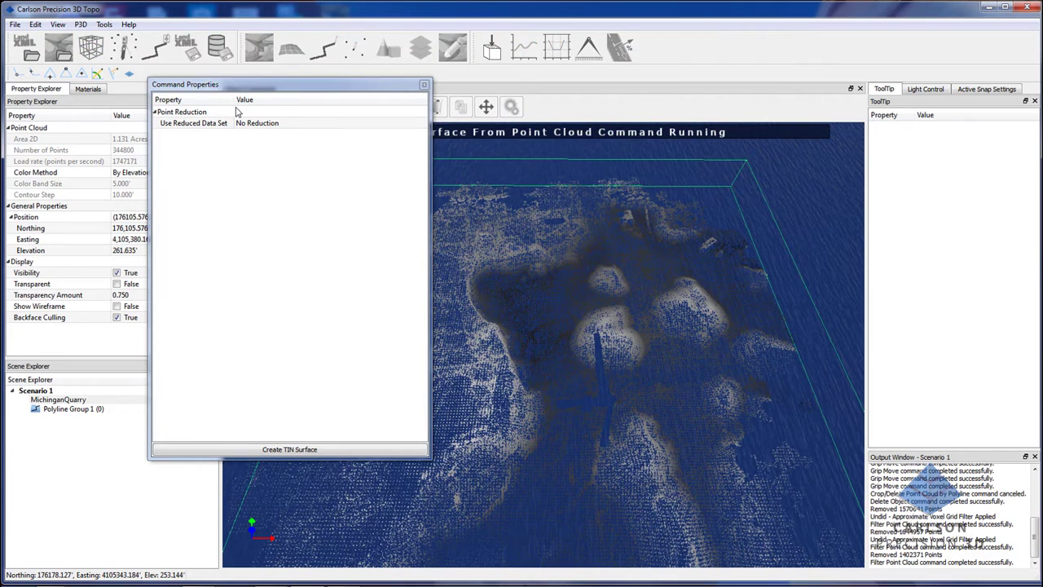
click(274, 125)
click(273, 125)
click(295, 218)
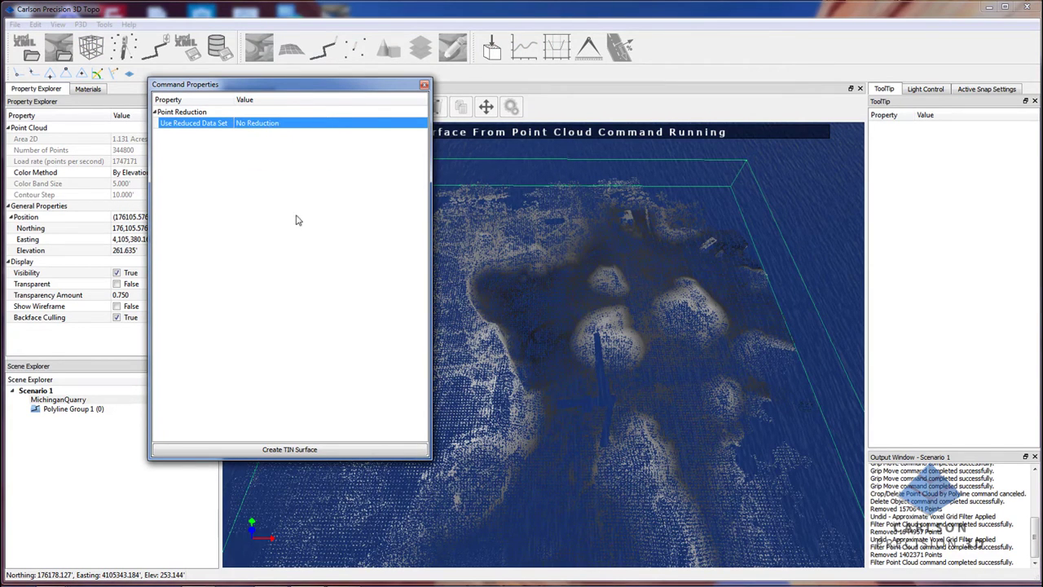
click(425, 85)
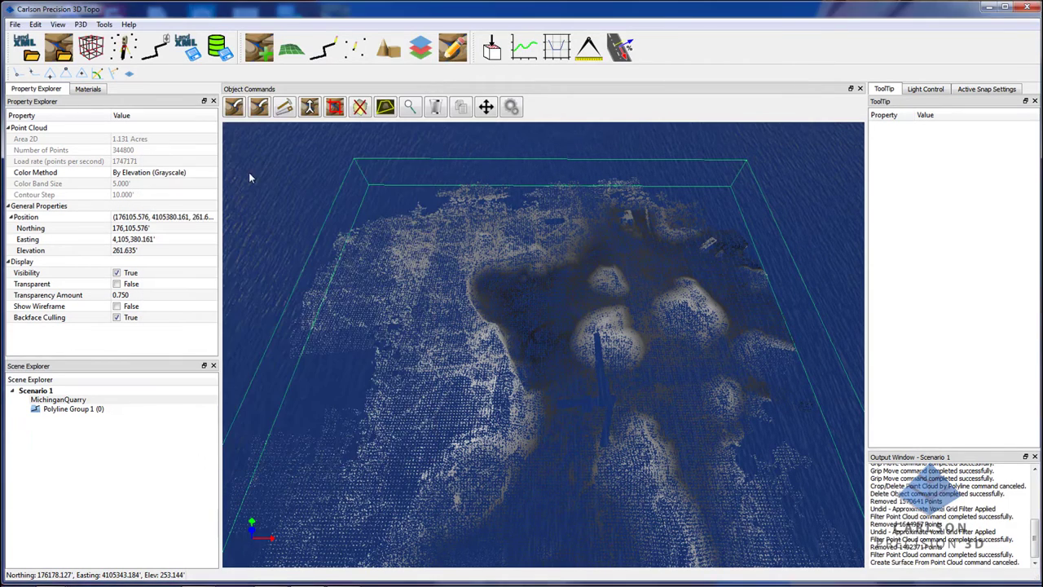
- Apply the Outlier Point Filter to the MichinganQuarry point cloud and close the filter command
click(294, 108)
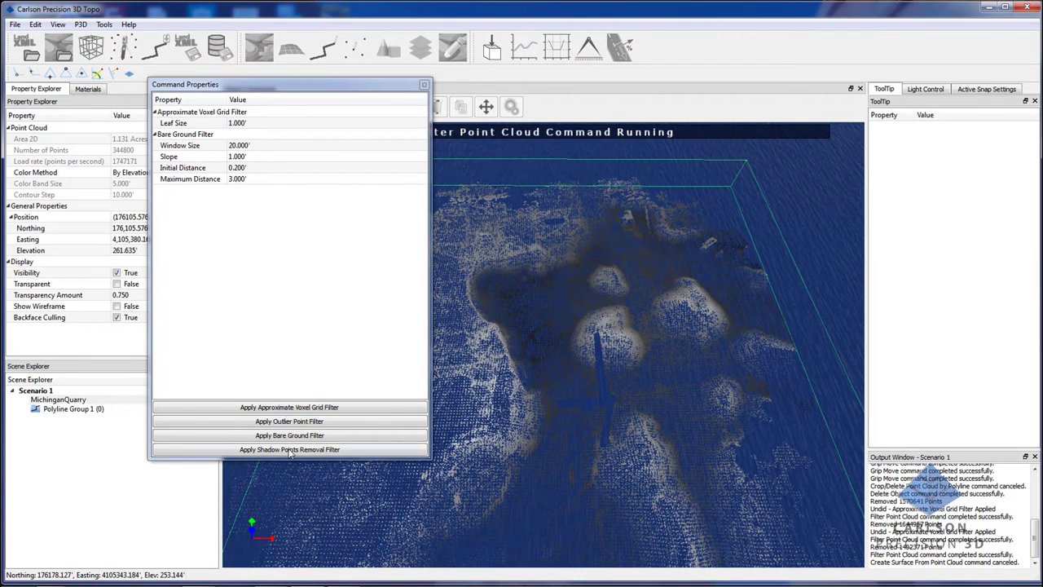
click(323, 423)
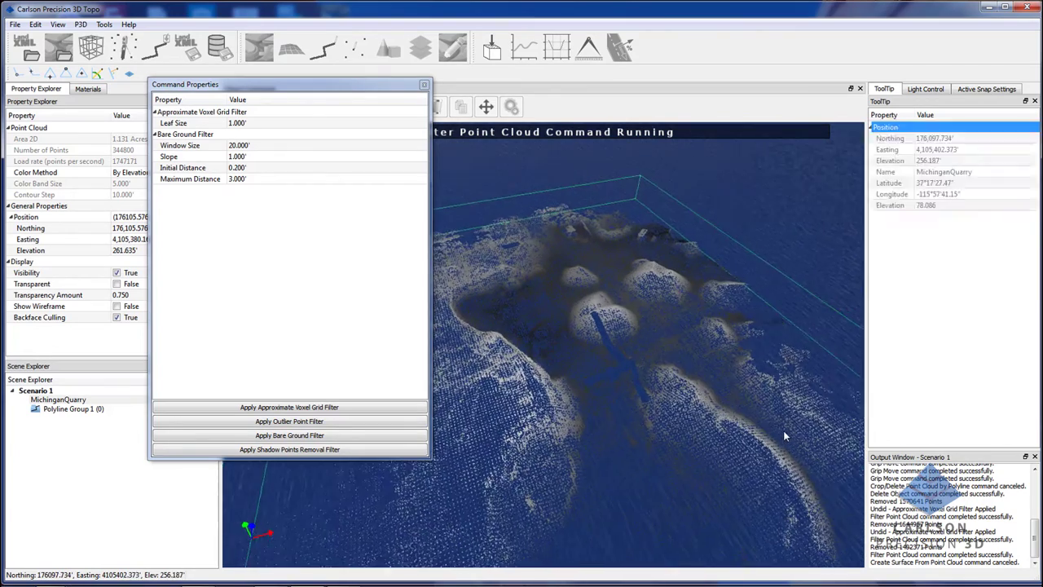
click(291, 422)
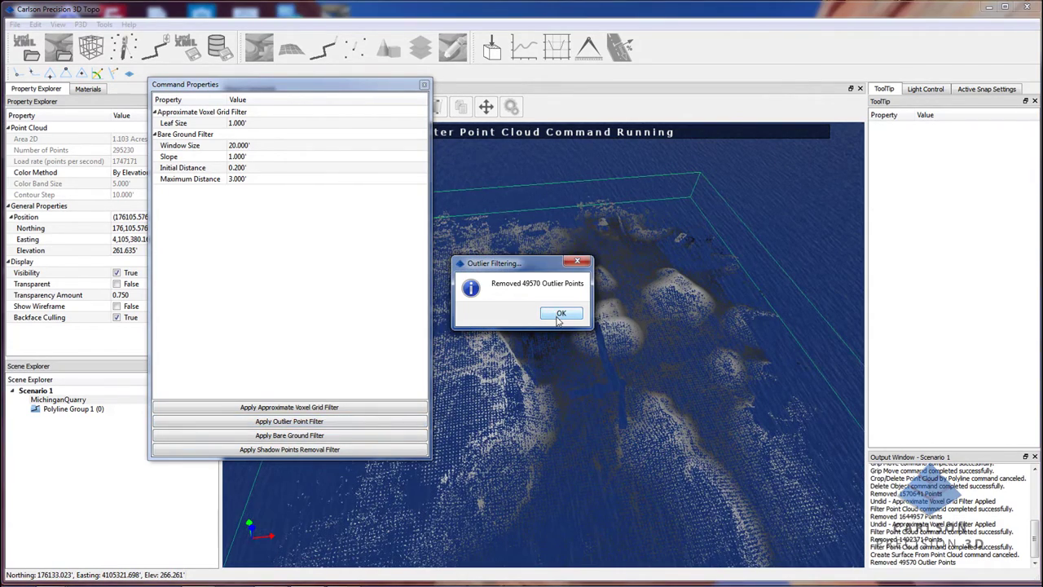
click(557, 313)
click(425, 85)
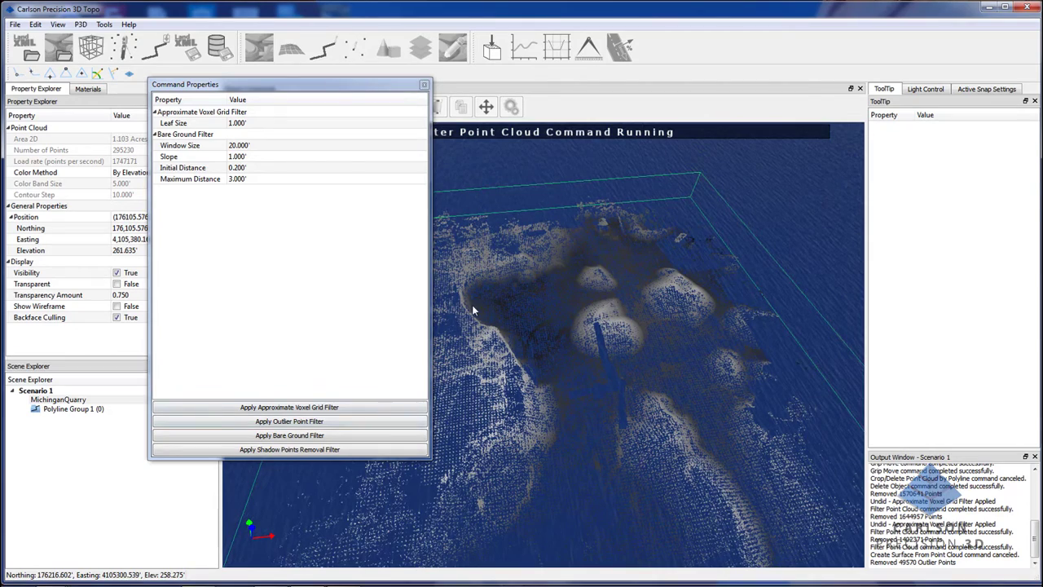
- Create a TIN surface from the MichinganQuarry point cloud with the reduced data set option at Slight Simplification
mouse_move(426, 327)
middle_down()
mouse_move(419, 354)
mouse_move(413, 343)
middle_up()
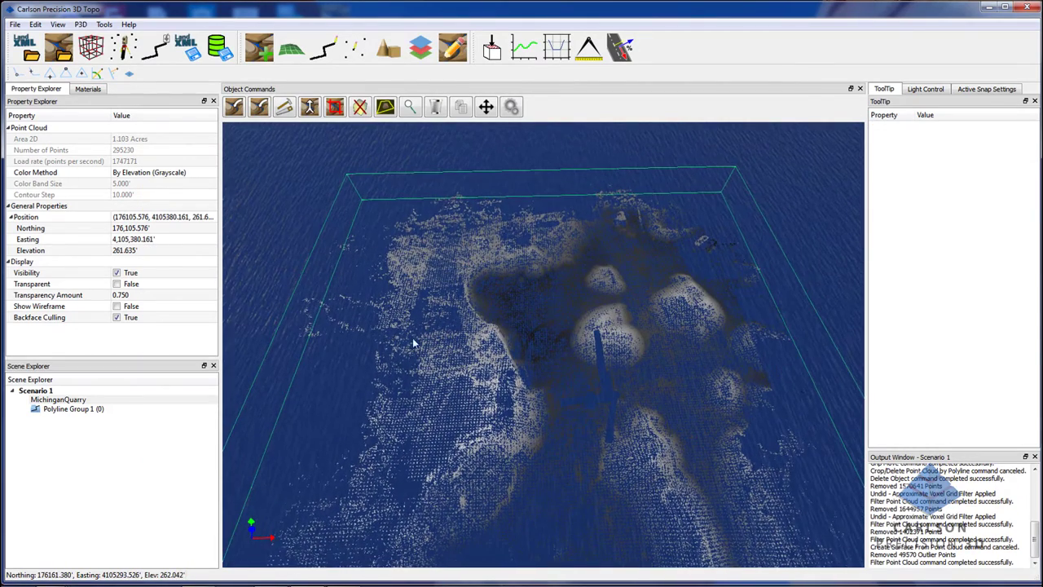
click(234, 106)
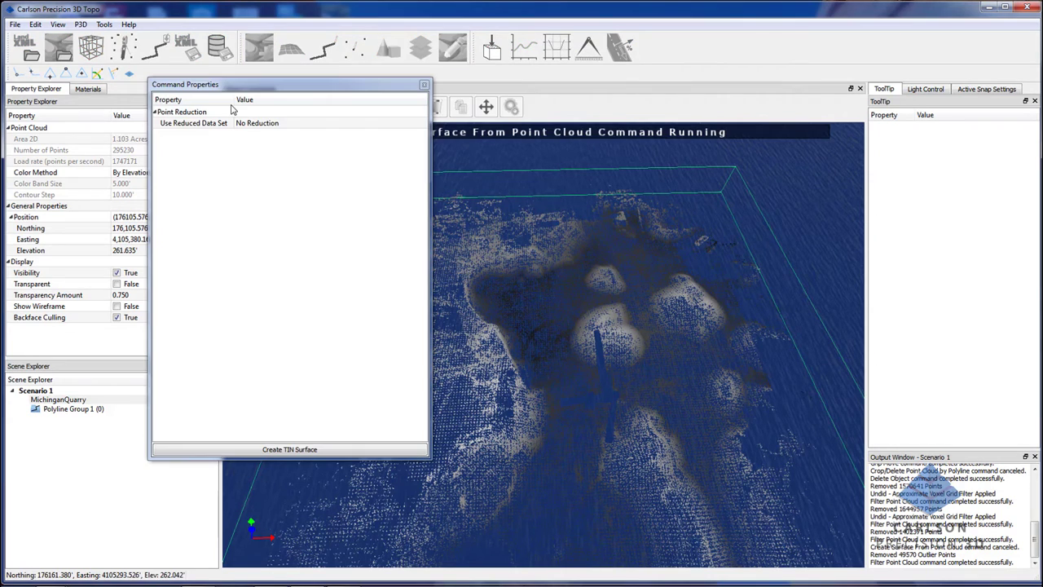
click(267, 123)
click(267, 123)
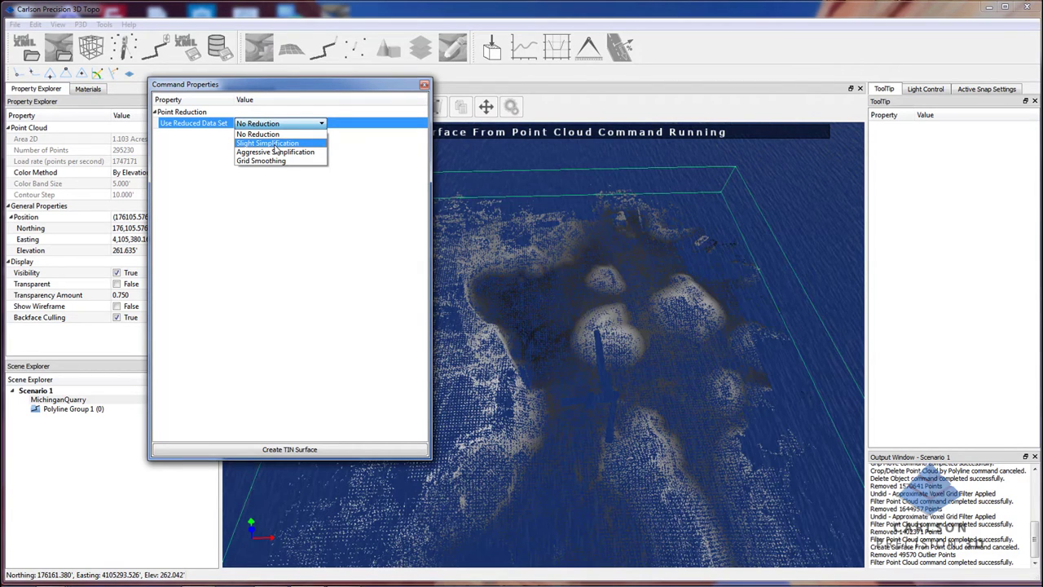
click(276, 143)
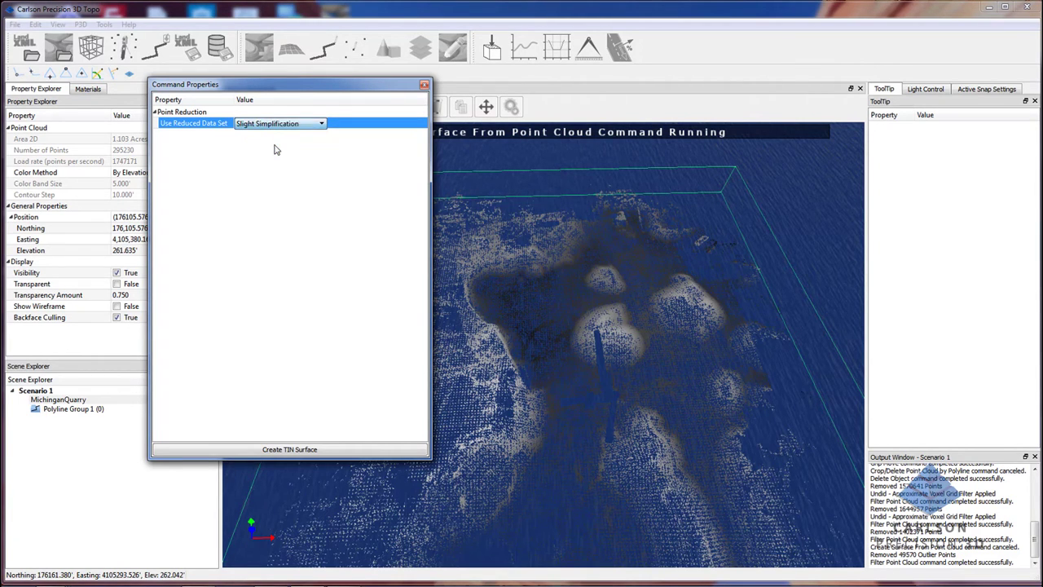
click(349, 453)
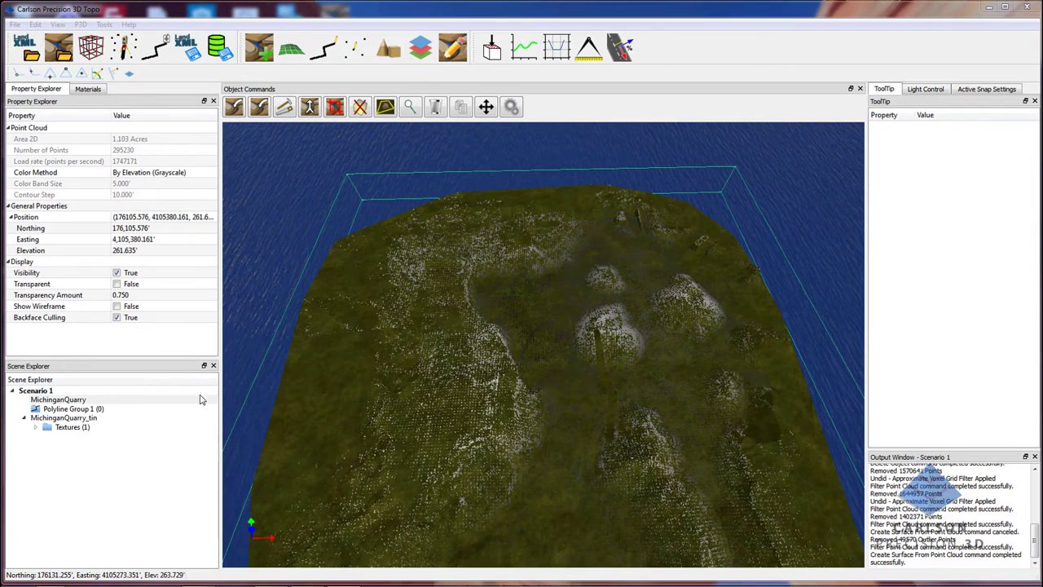
- Turn off the visibility of the MichinganQuarry point cloud, leaving the TIN surface displayed
click(73, 401)
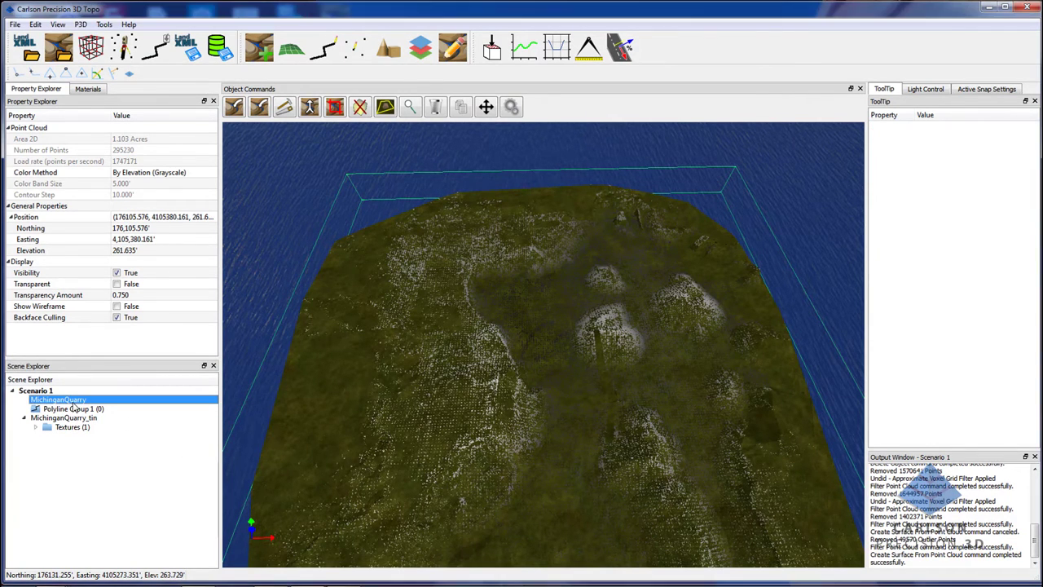
click(118, 274)
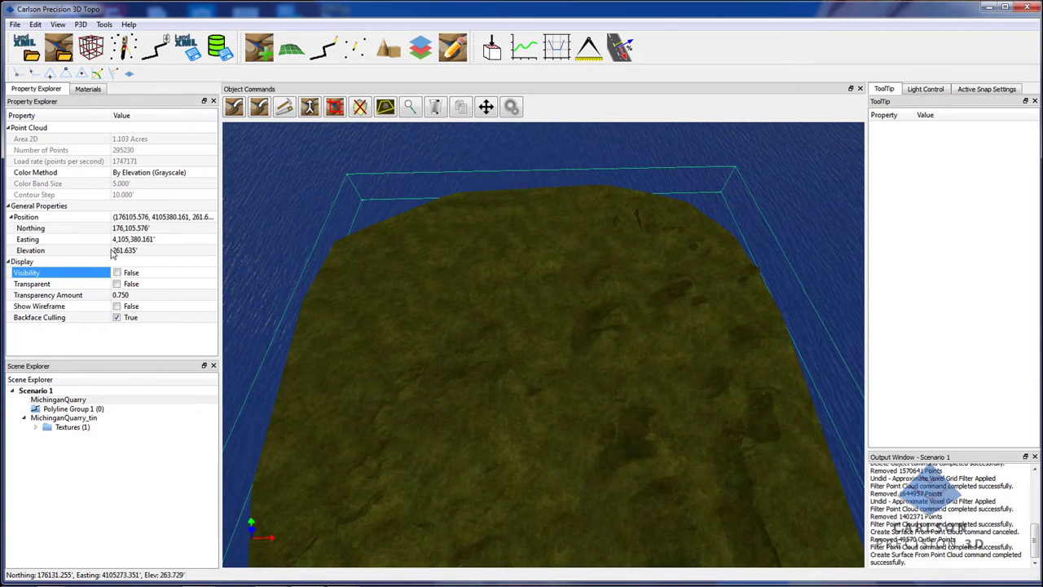
- Apply the Ashy Sandstone material from the Ground category to the MichinganQuarry_tin surface
click(86, 89)
click(26, 180)
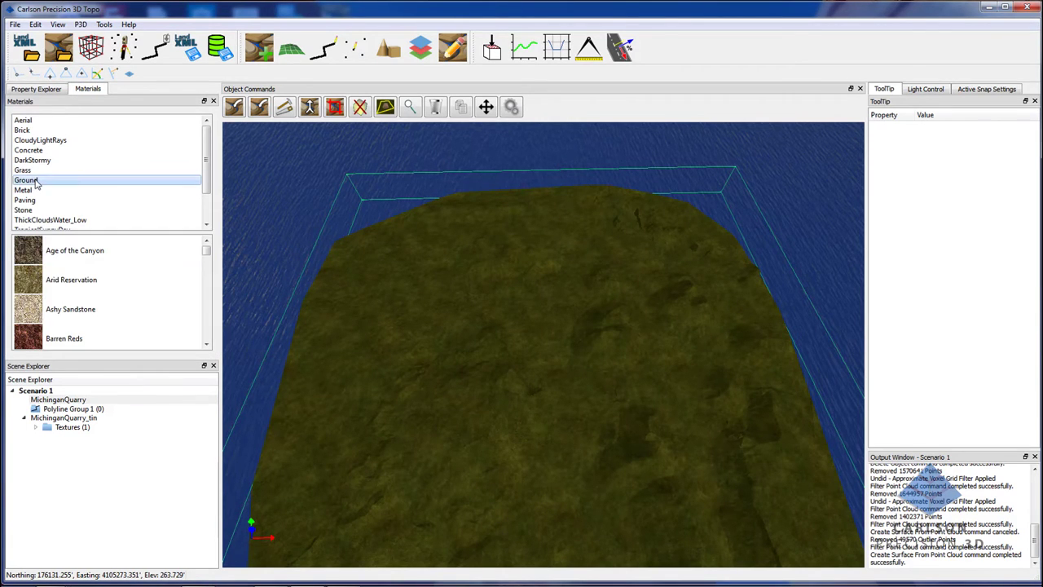
drag(28, 312, 471, 384)
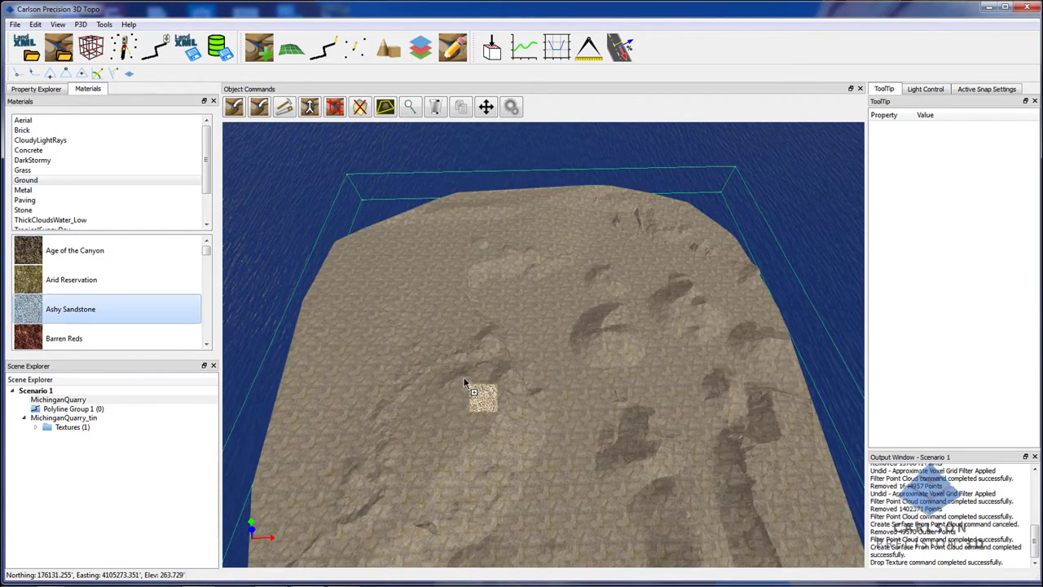
- Examine the MichinganQuarry_tin surface properties and inspect the stockpiles and terrain relief up close from several angles
click(47, 91)
click(79, 417)
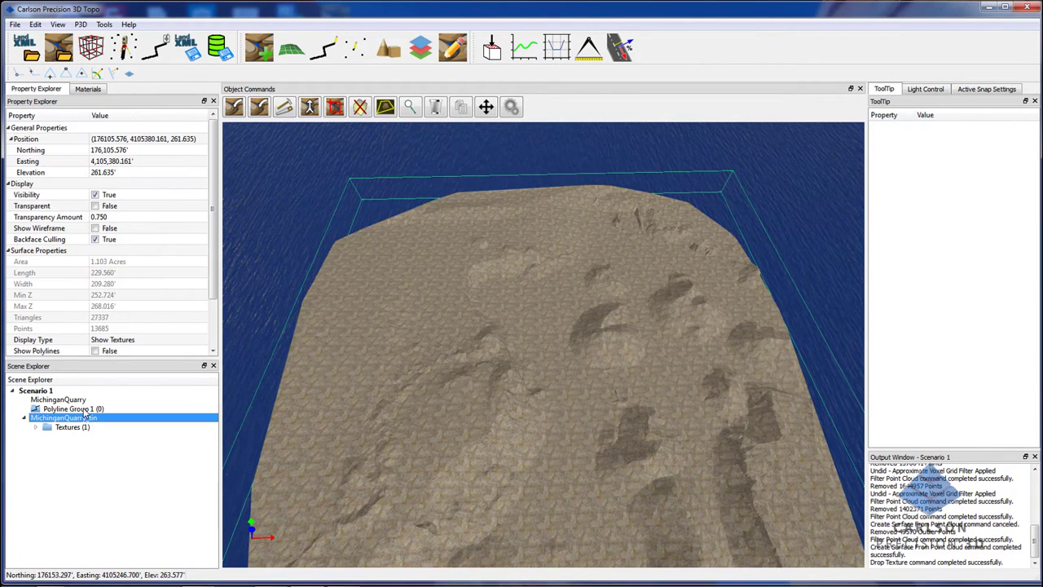
drag(114, 364, 121, 410)
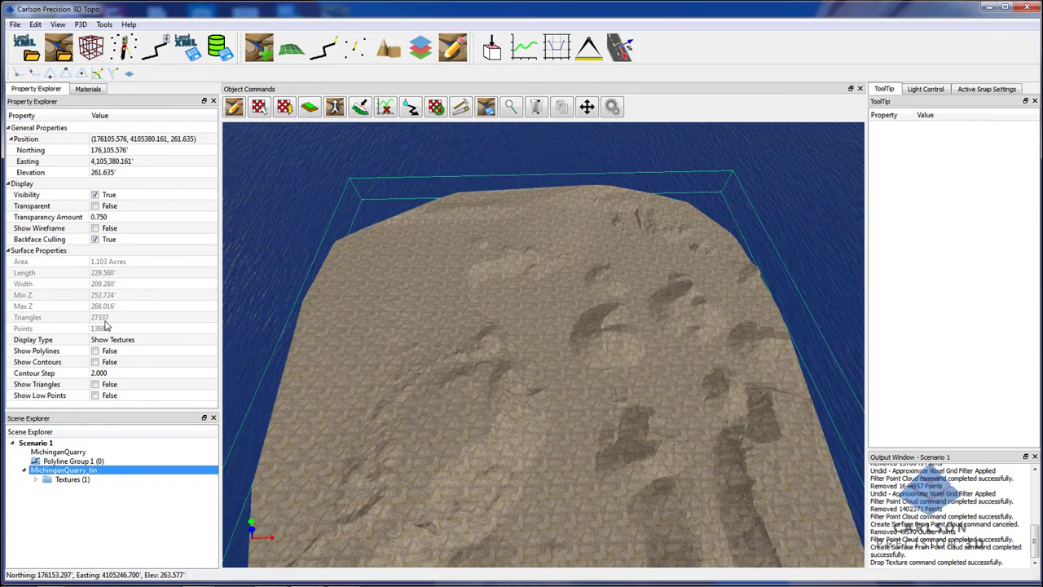
mouse_move(525, 440)
mouse_down()
mouse_move(504, 356)
mouse_move(522, 430)
mouse_up()
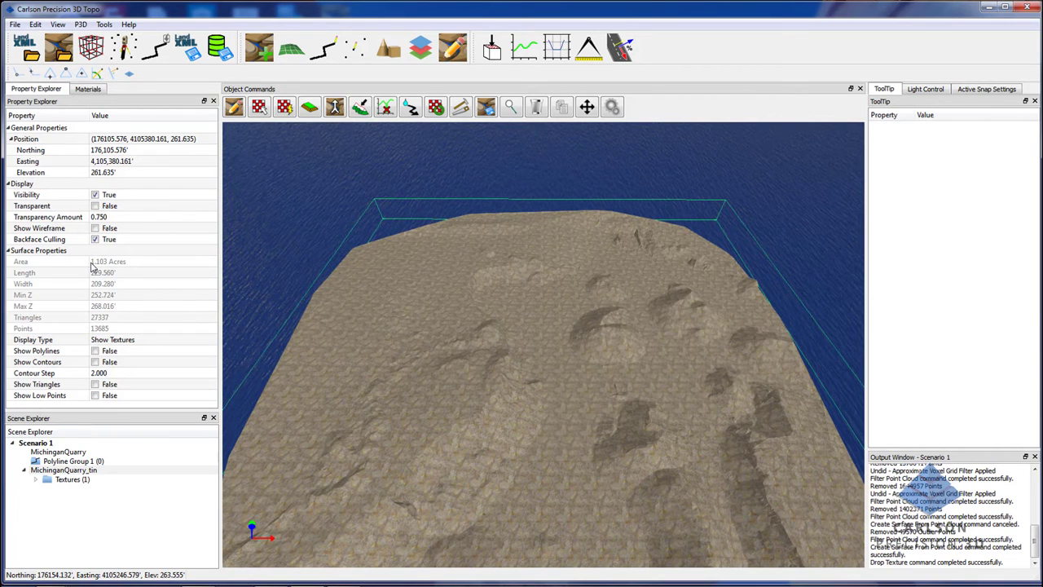
scroll(581, 431, up, 5)
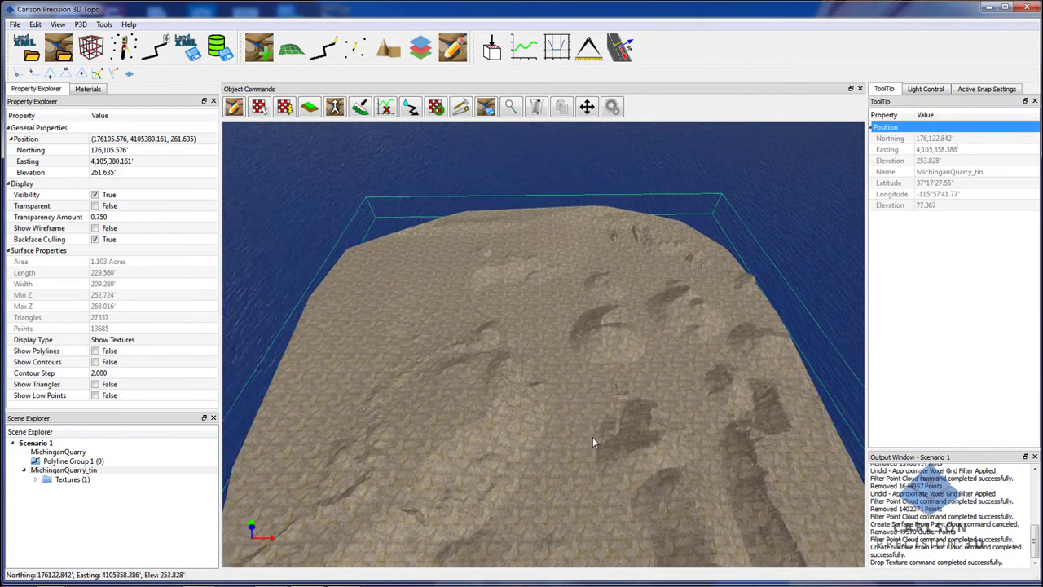
scroll(632, 430, up, 2)
middle_drag(632, 430, 600, 338)
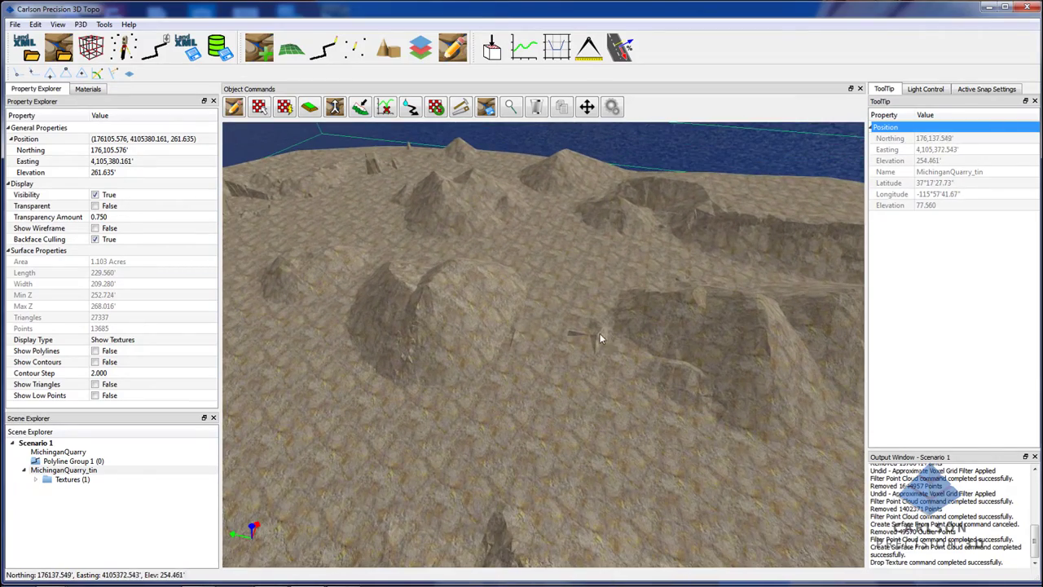
middle_drag(696, 377, 547, 306)
middle_drag(495, 278, 537, 393)
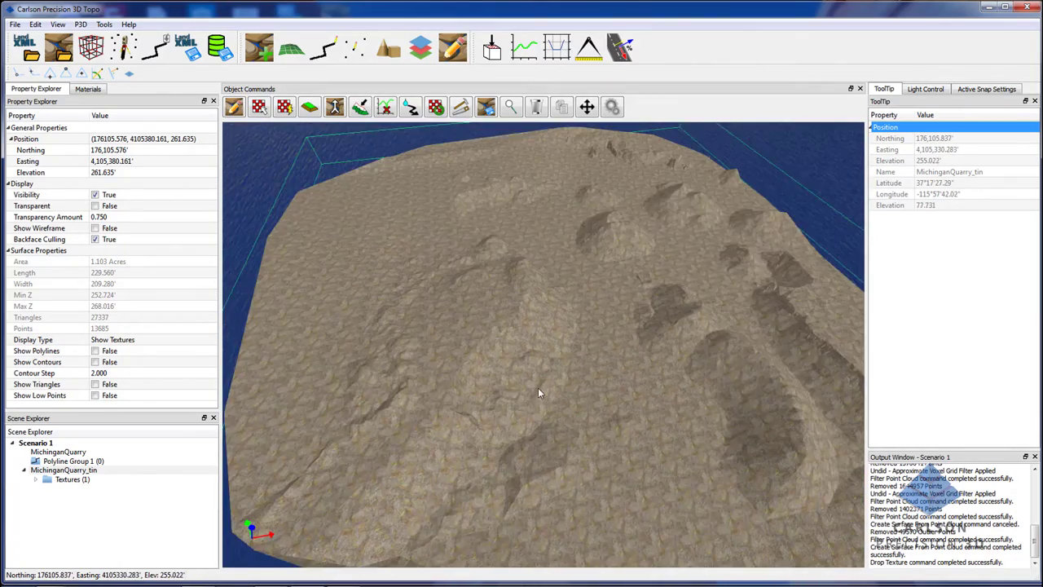
- Preview the contours and the triangles on the MichinganQuarry_tin surface, switching each off again
click(94, 362)
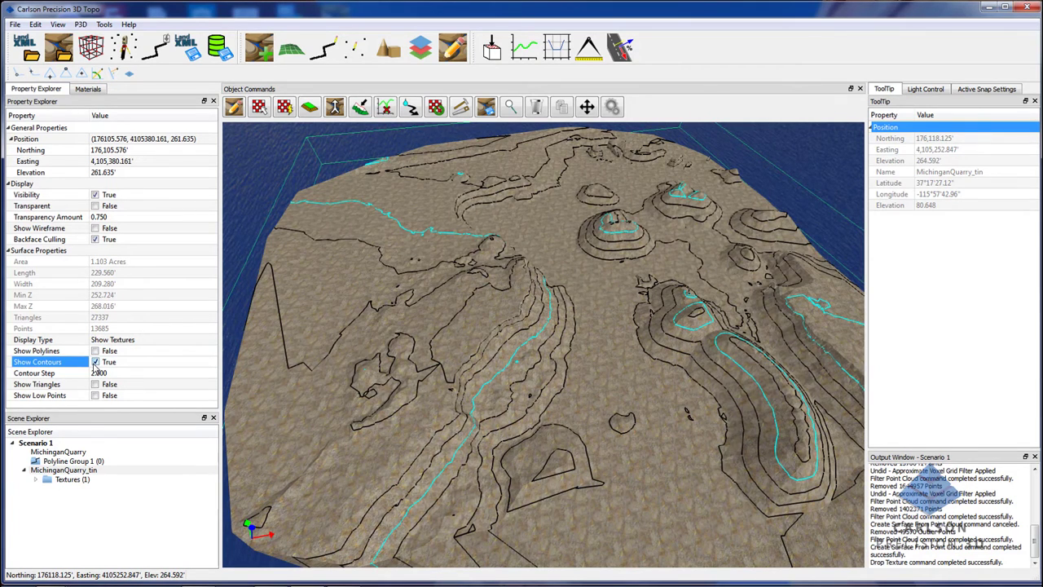
click(96, 362)
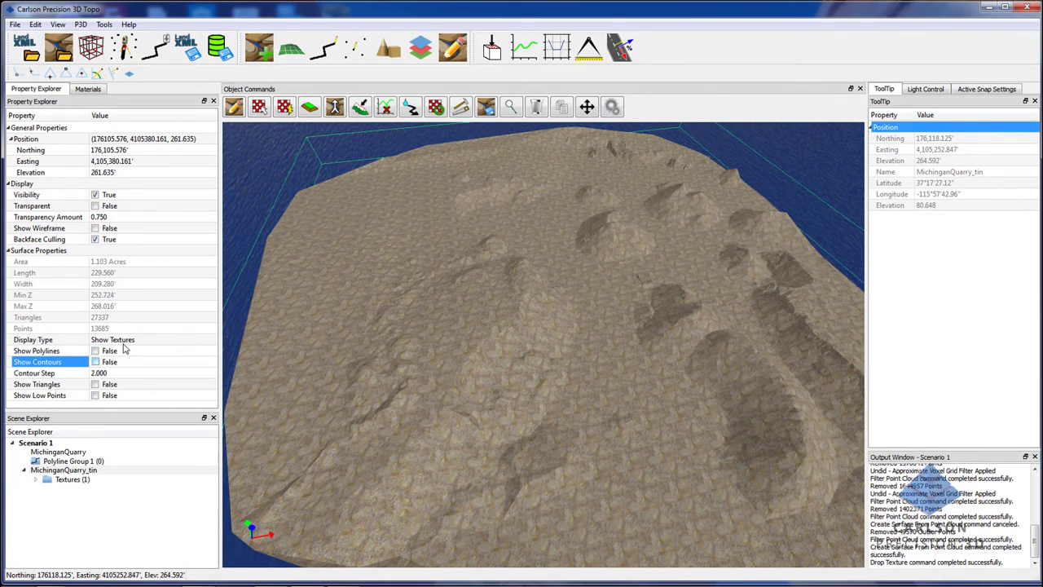
click(96, 383)
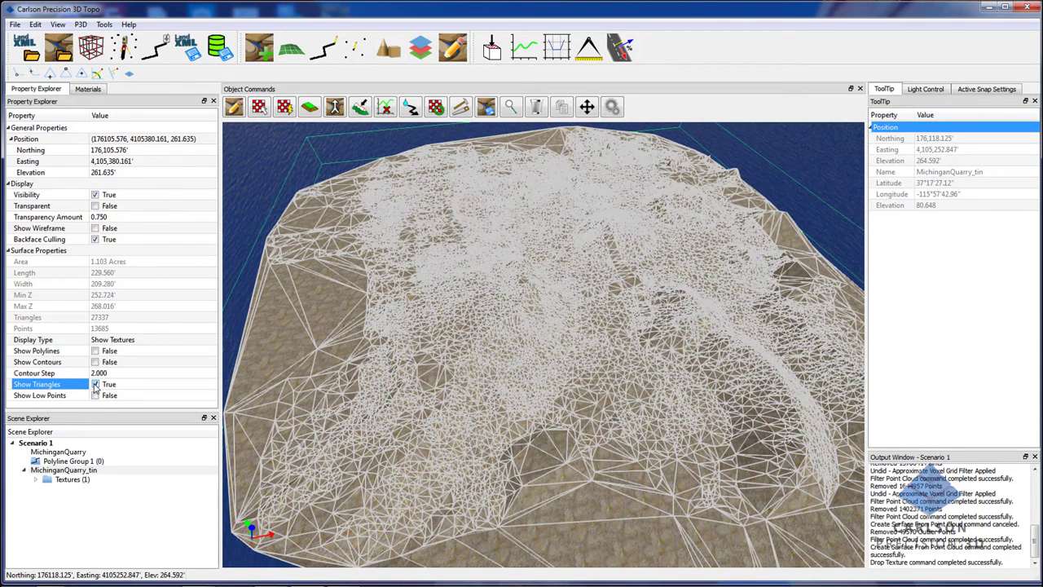
click(96, 383)
- Preview the TIN surface with Show Color by Elevation and Show Color by Slope, and return its display type to Show Textures
click(139, 340)
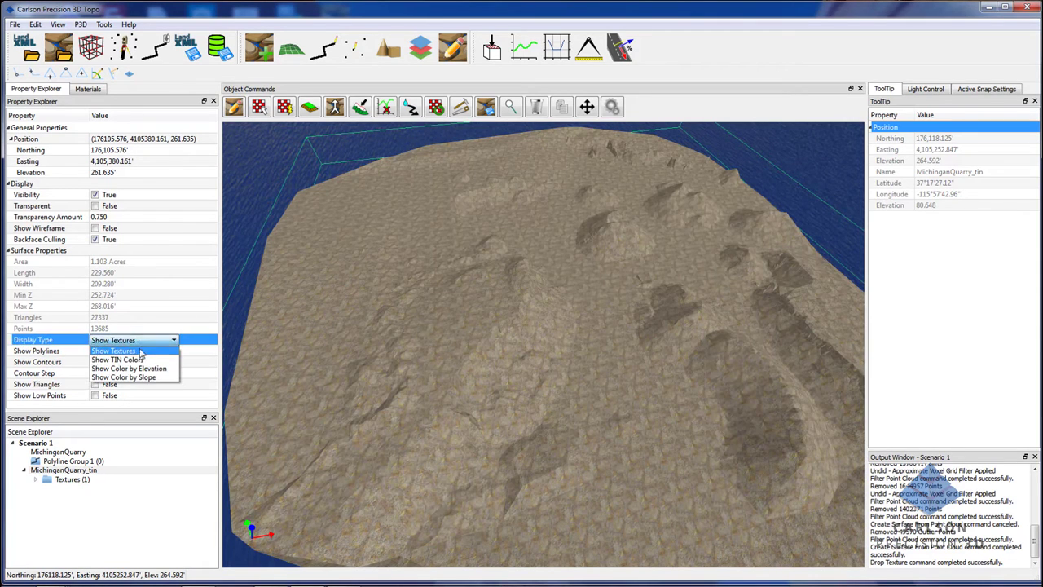
click(139, 340)
click(139, 369)
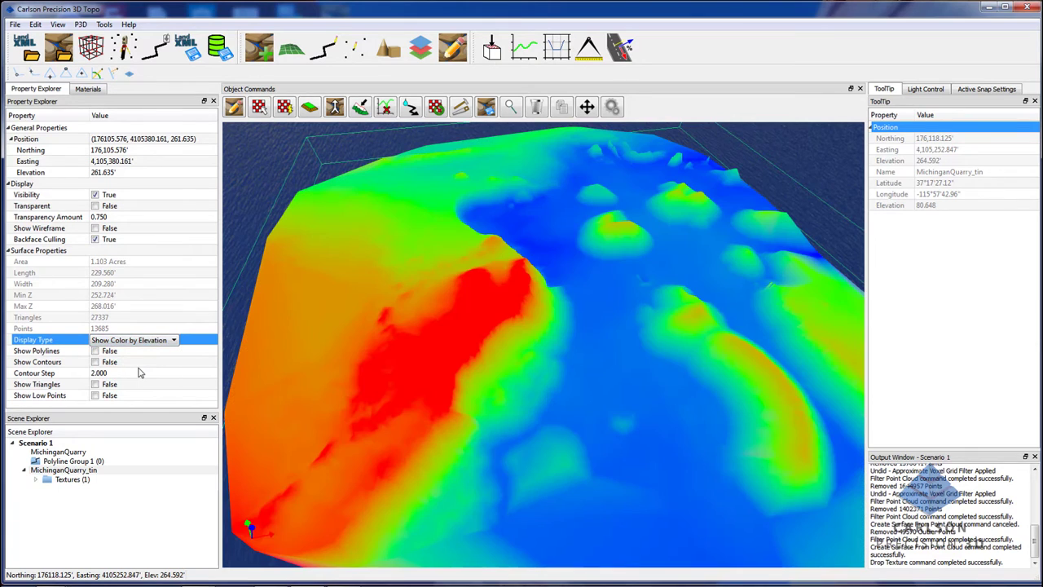
scroll(481, 383, down, 3)
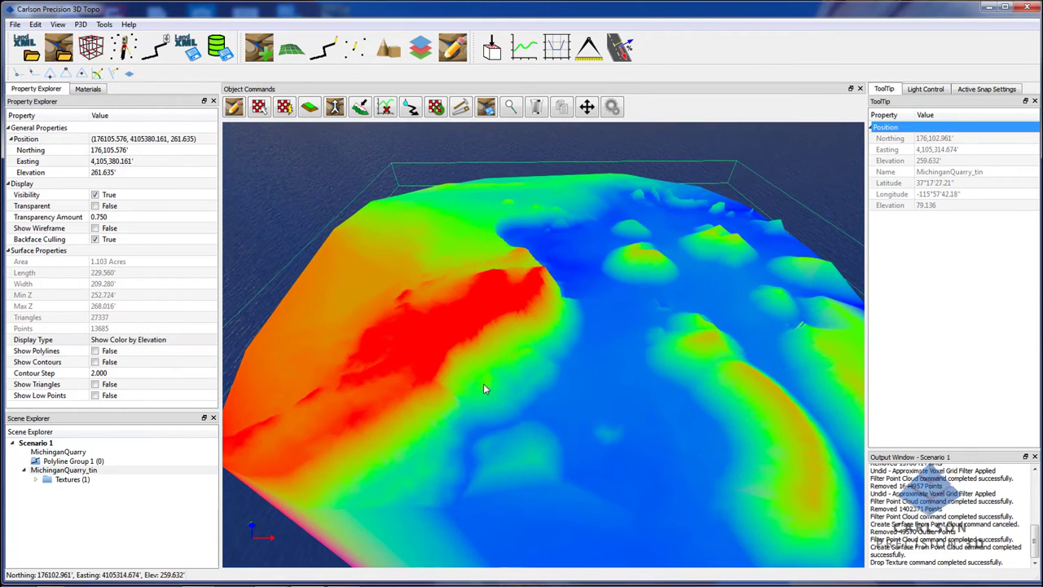
click(166, 342)
click(165, 342)
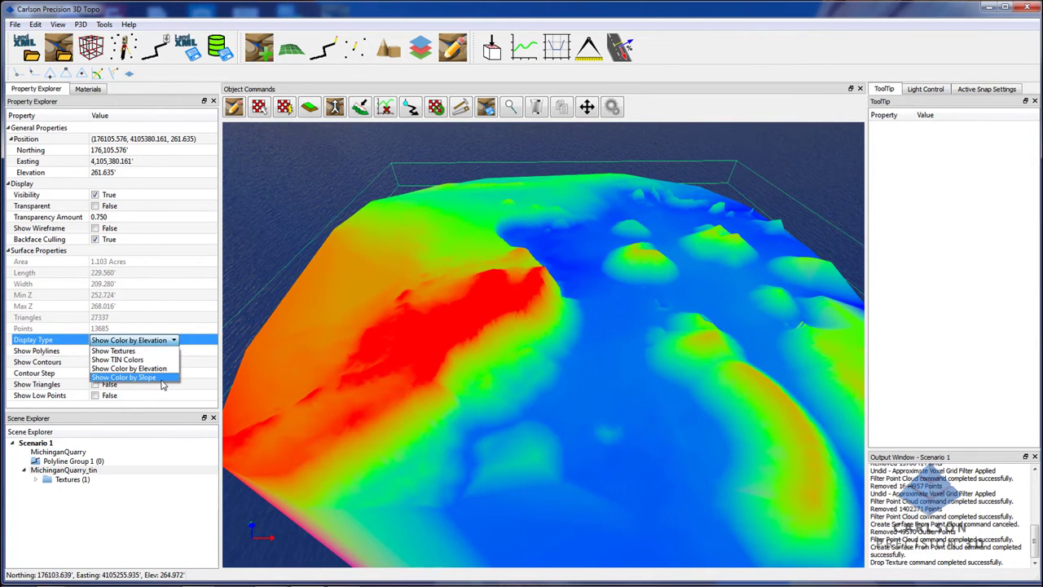
click(131, 377)
click(154, 343)
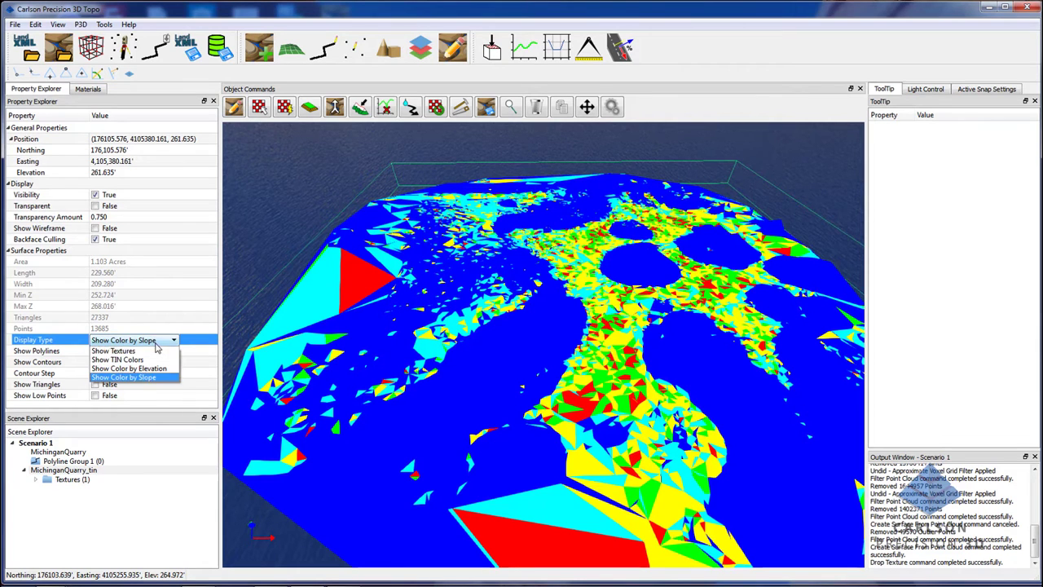
click(113, 350)
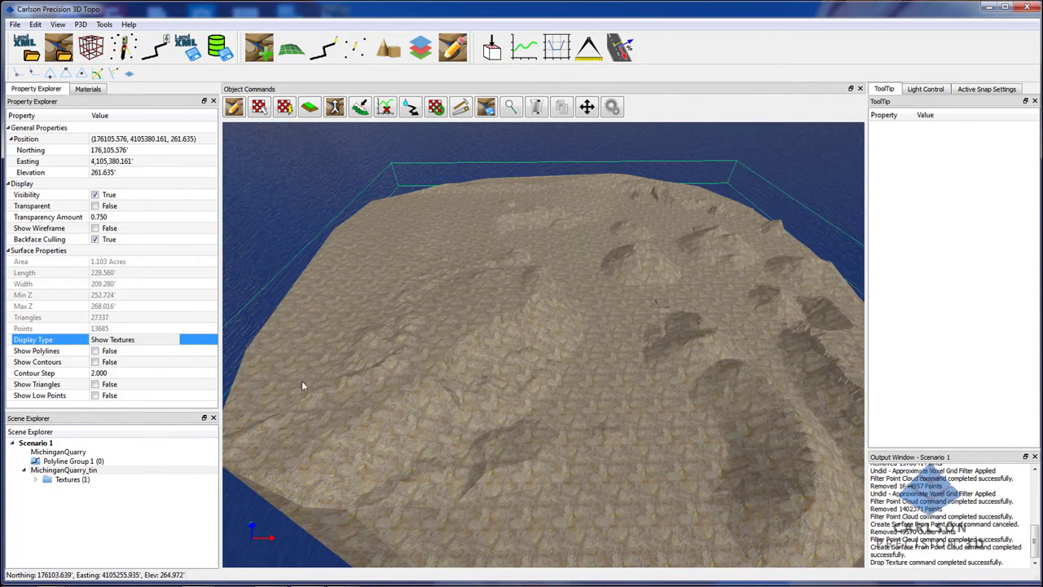
- Start an image overlay on the TIN surface and load MichinganQuarry.jpg from the Aerial Drone Survey folder as the image source
scroll(519, 359, down, 5)
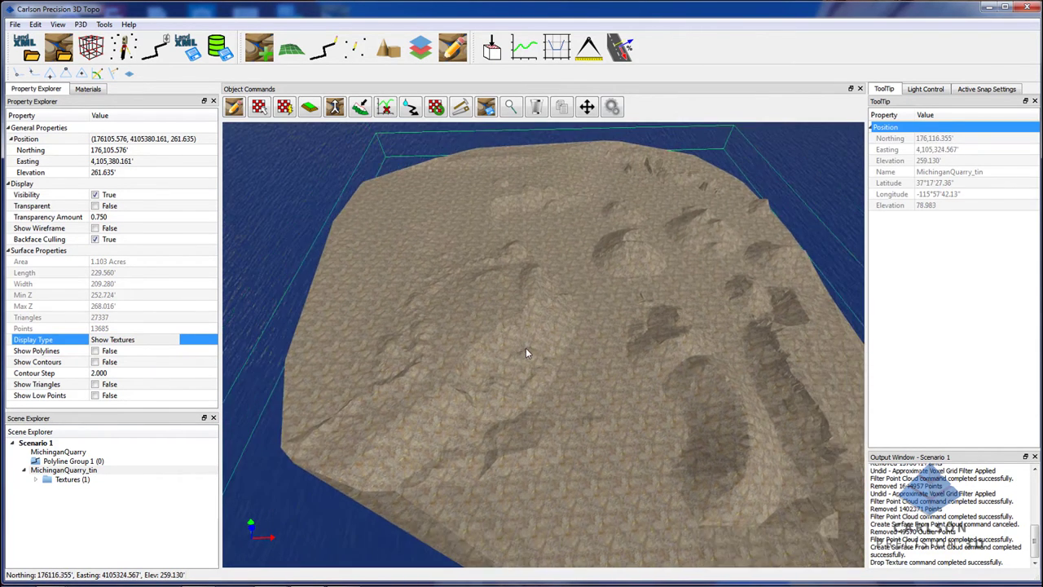
scroll(530, 349, up, 5)
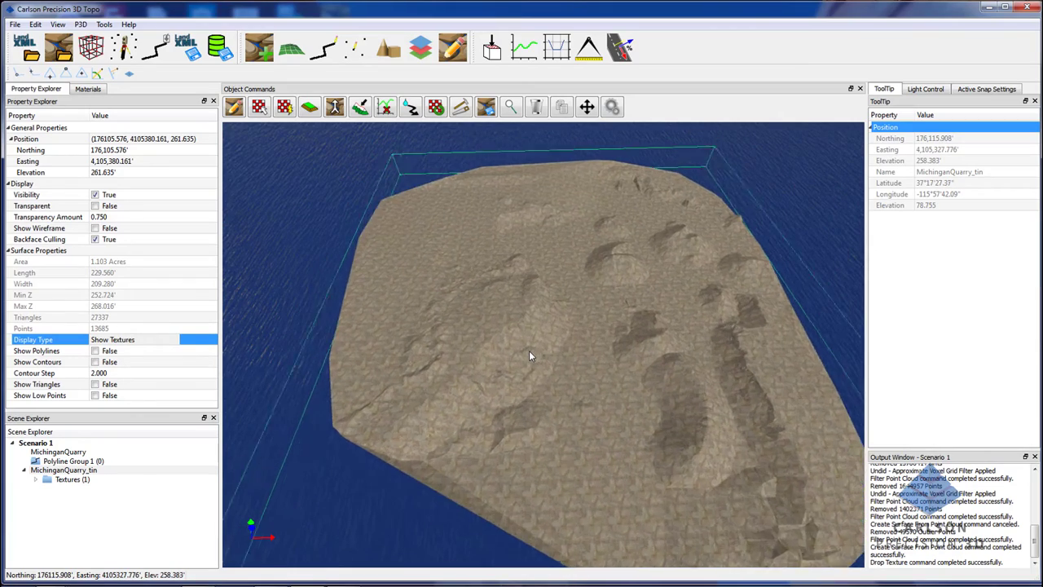
scroll(538, 339, down, 2)
scroll(540, 338, down, 4)
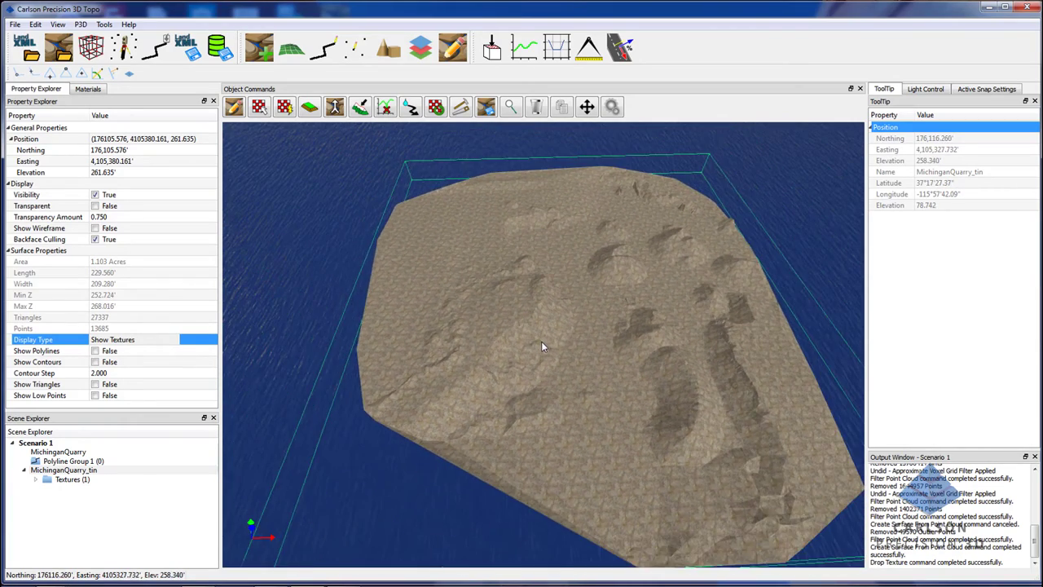
drag(538, 349, 542, 370)
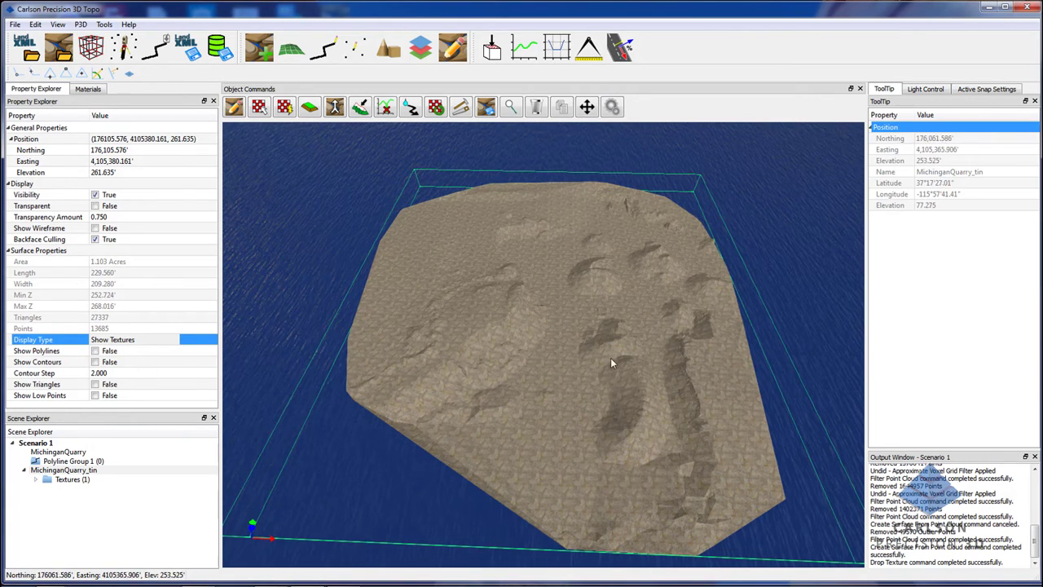
click(456, 110)
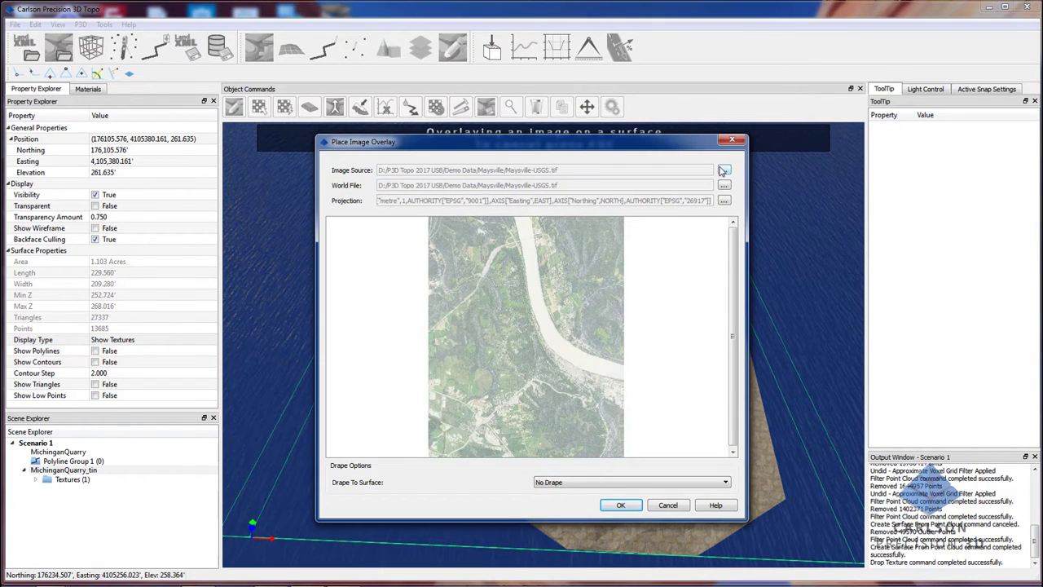
click(723, 169)
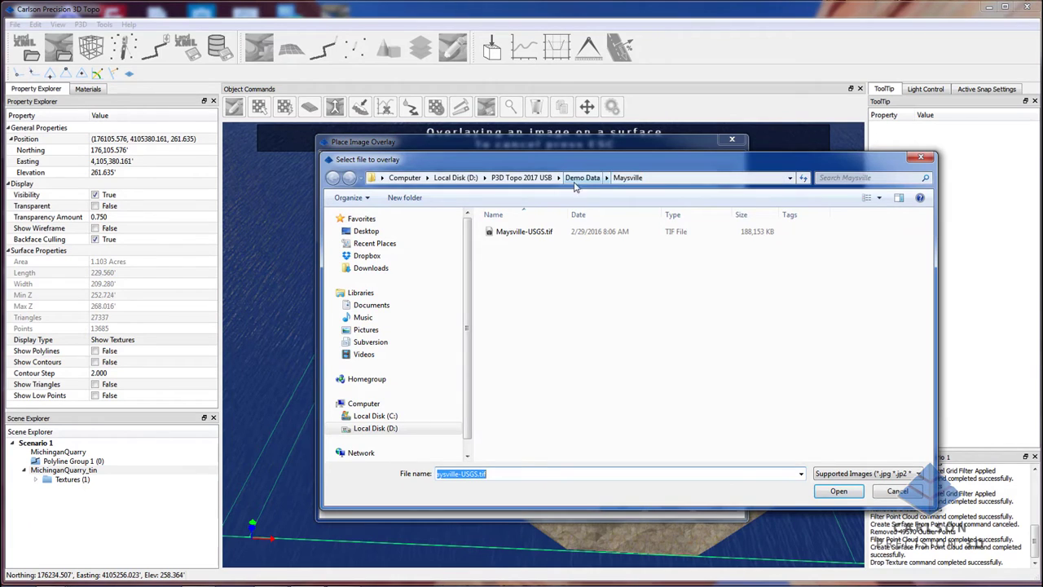
click(581, 177)
double_click(526, 232)
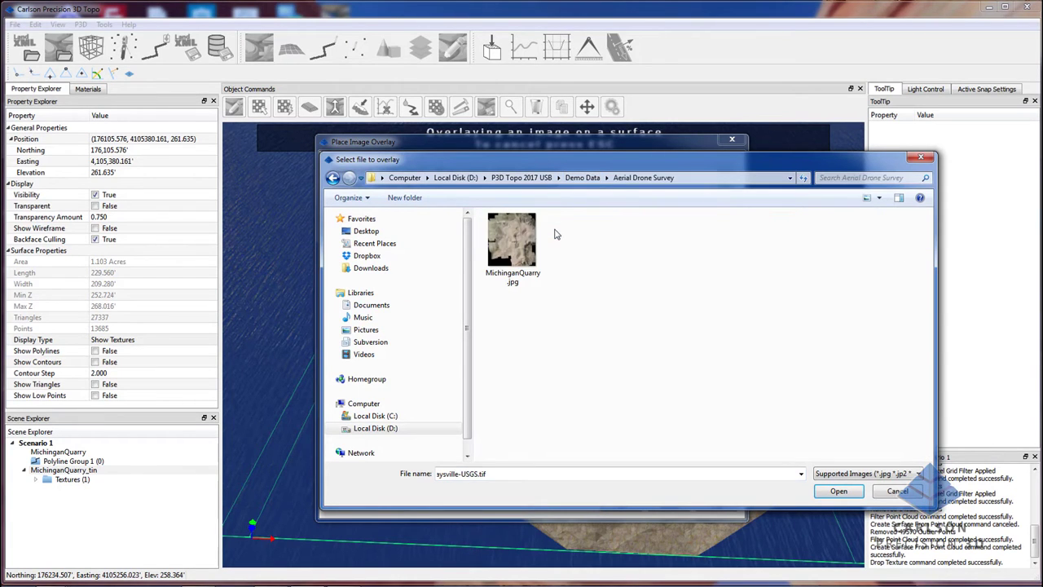
click(512, 244)
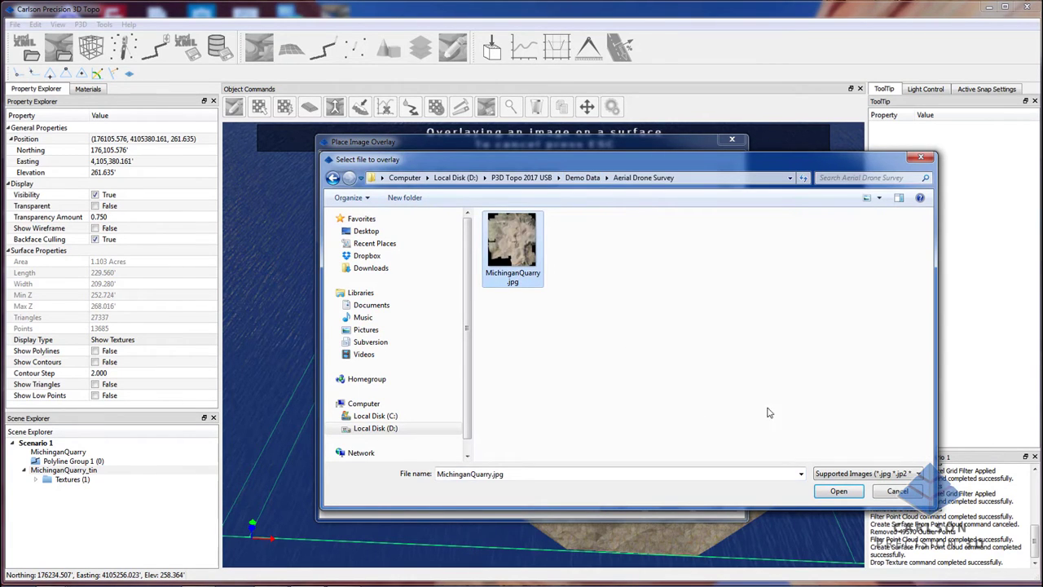
click(843, 493)
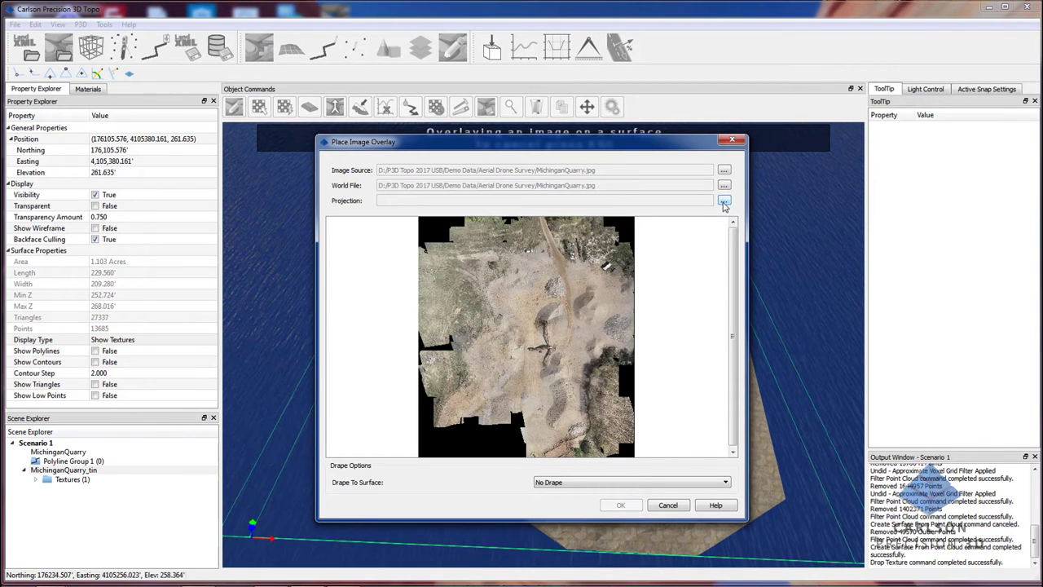
- Assign the NAD83 / Michigan South (ft) projection from the projection library and drape the overlay image onto MichinganQuarry_tin
click(723, 202)
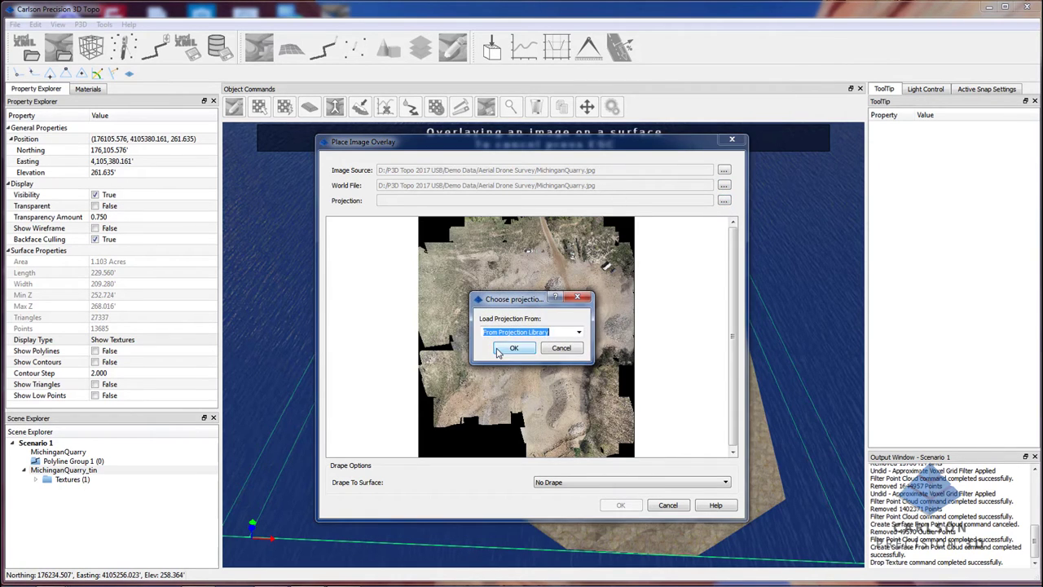
click(513, 350)
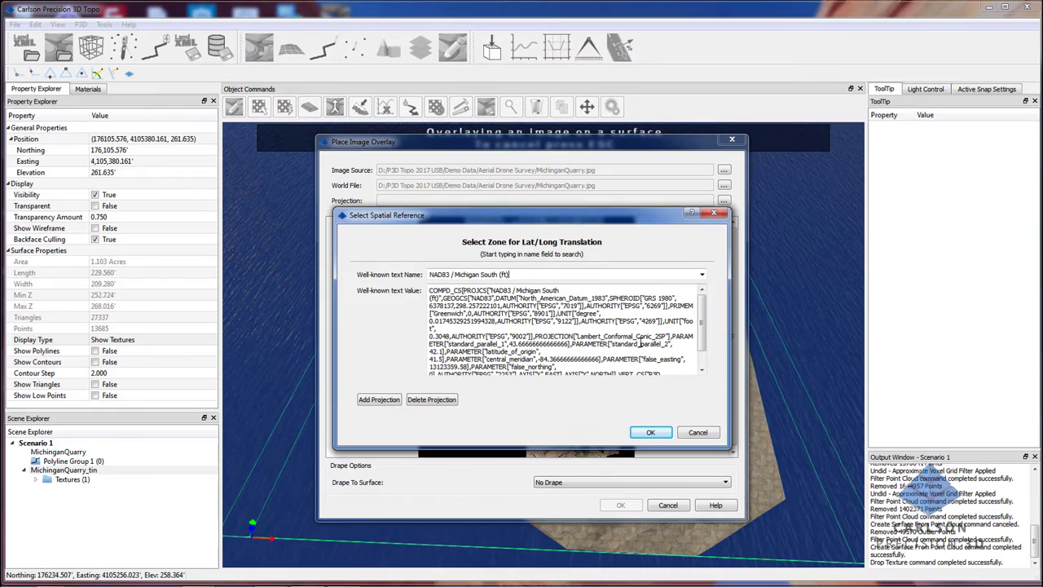
click(652, 433)
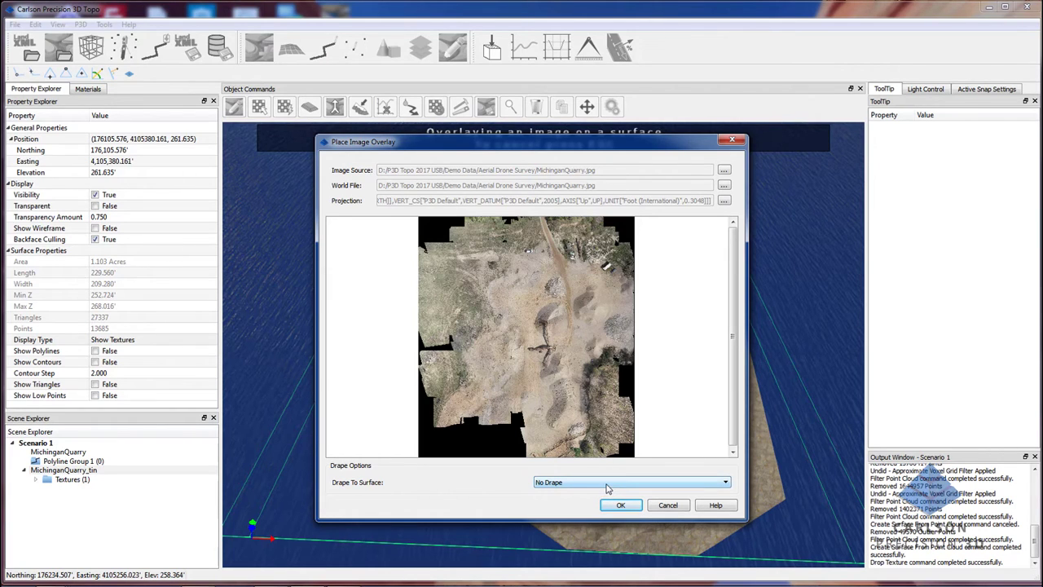
click(606, 484)
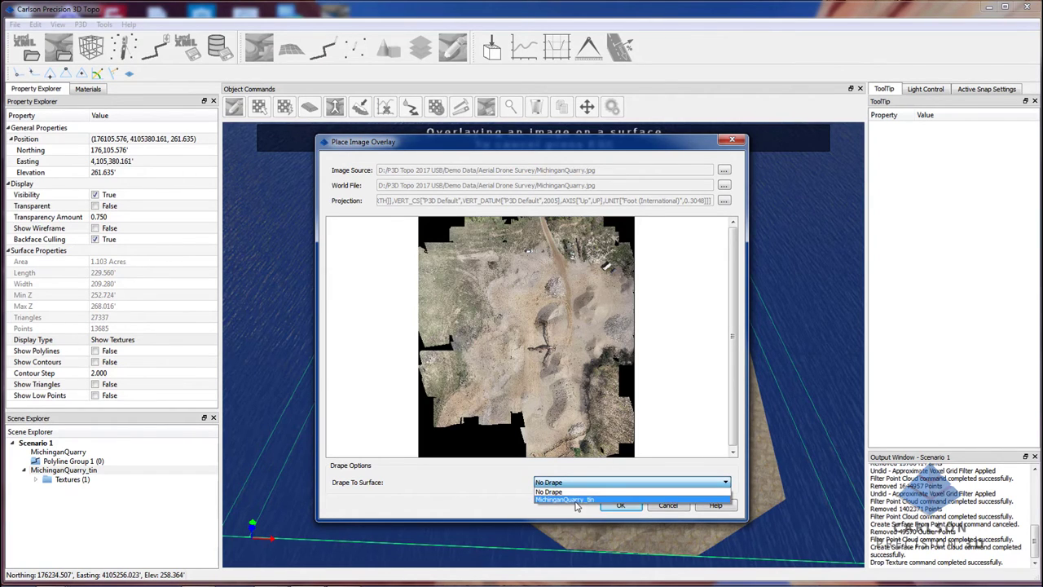
click(575, 500)
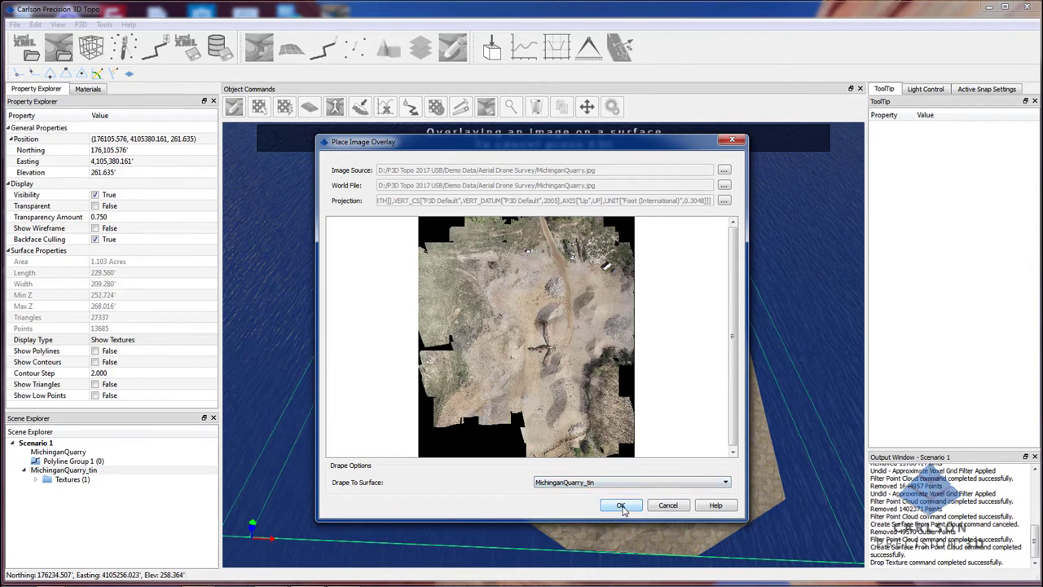
click(620, 506)
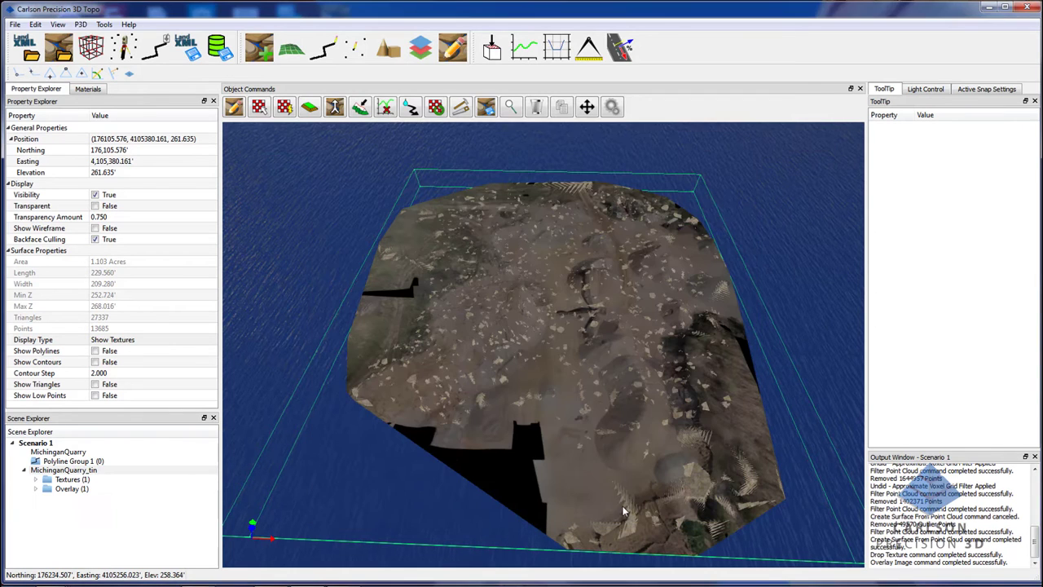
- Turn off the visibility of the TIN surface's Textures group and inspect the draped quarry image up close
click(78, 480)
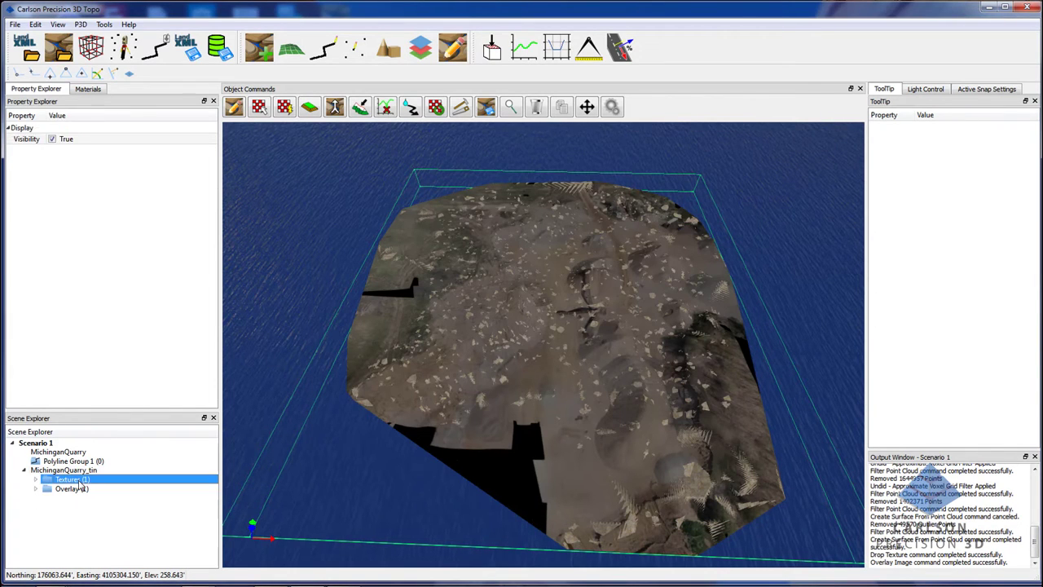
click(52, 139)
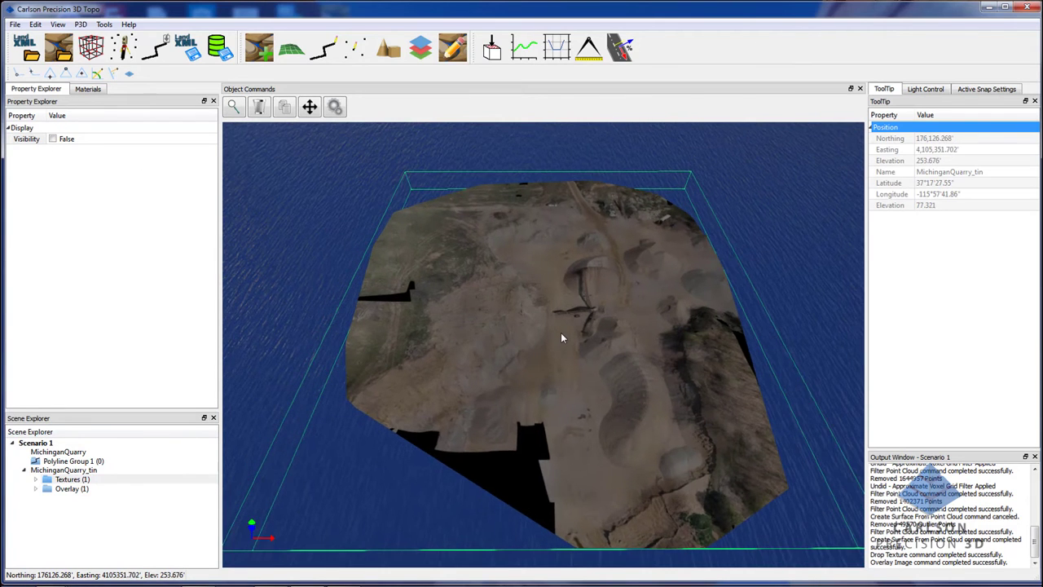
scroll(562, 325, up, 10)
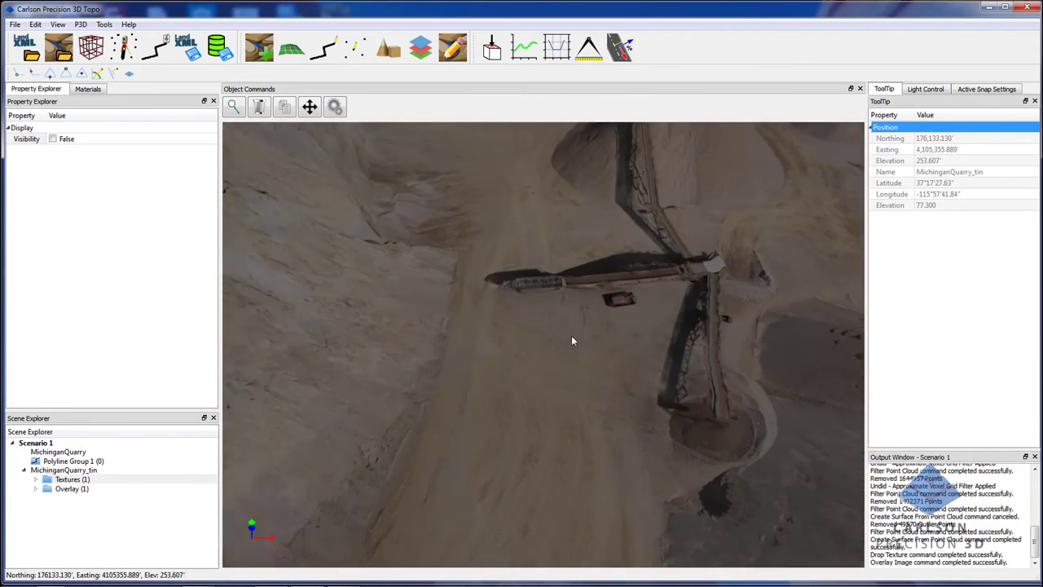
- Examine the draped image across the quarry surface, covering the conveyors, the parked truck, the haul road, the gaps and the large stockpile
drag(571, 341, 462, 428)
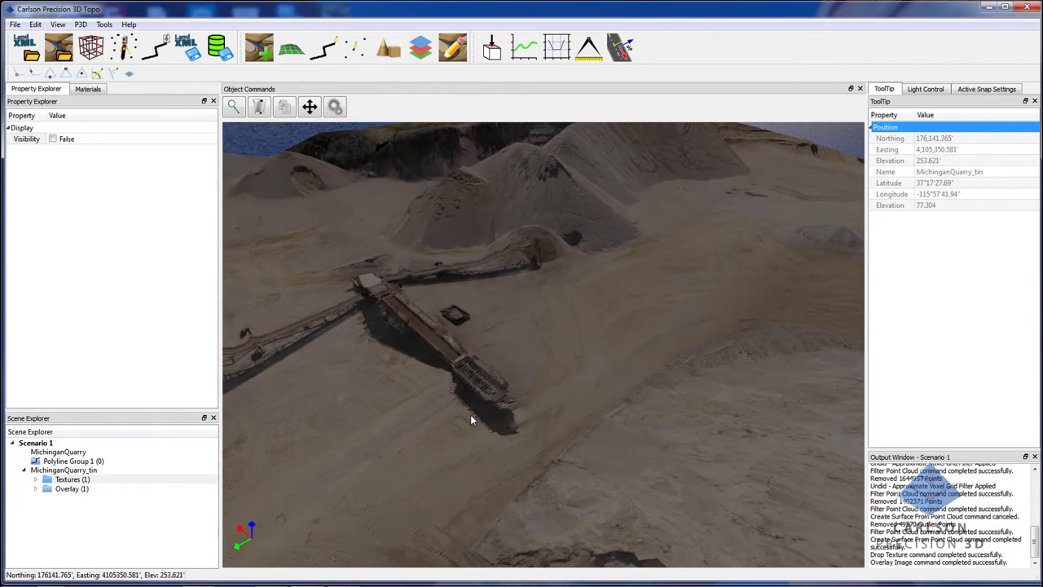
middle_drag(470, 415, 487, 421)
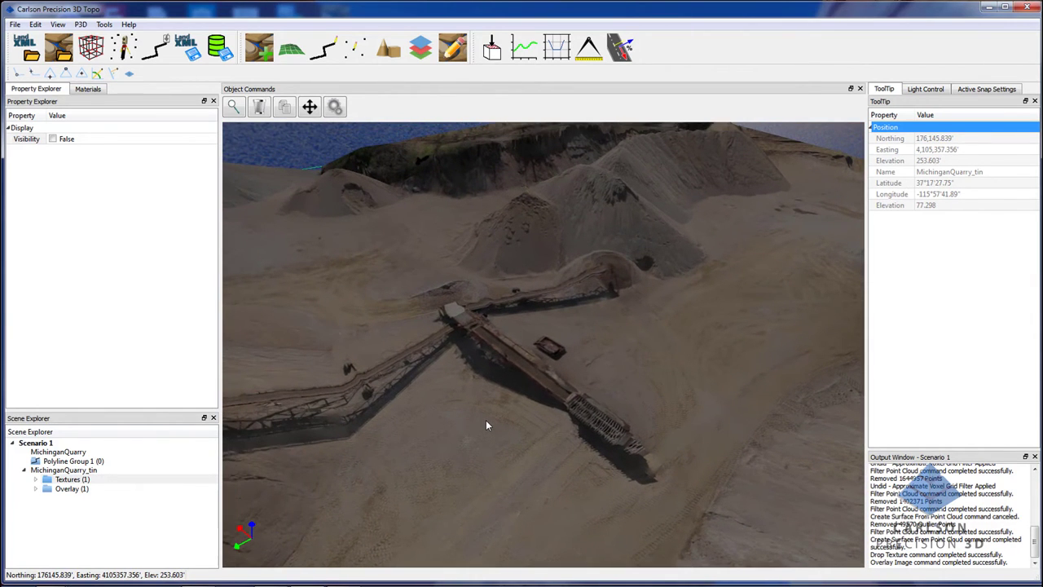
drag(485, 425, 521, 419)
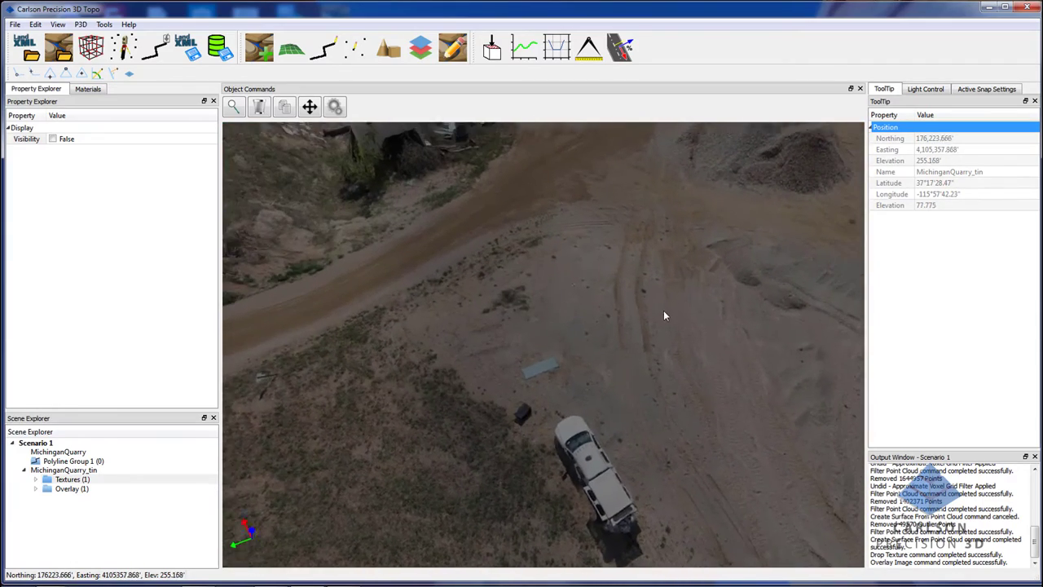
drag(663, 315, 650, 390)
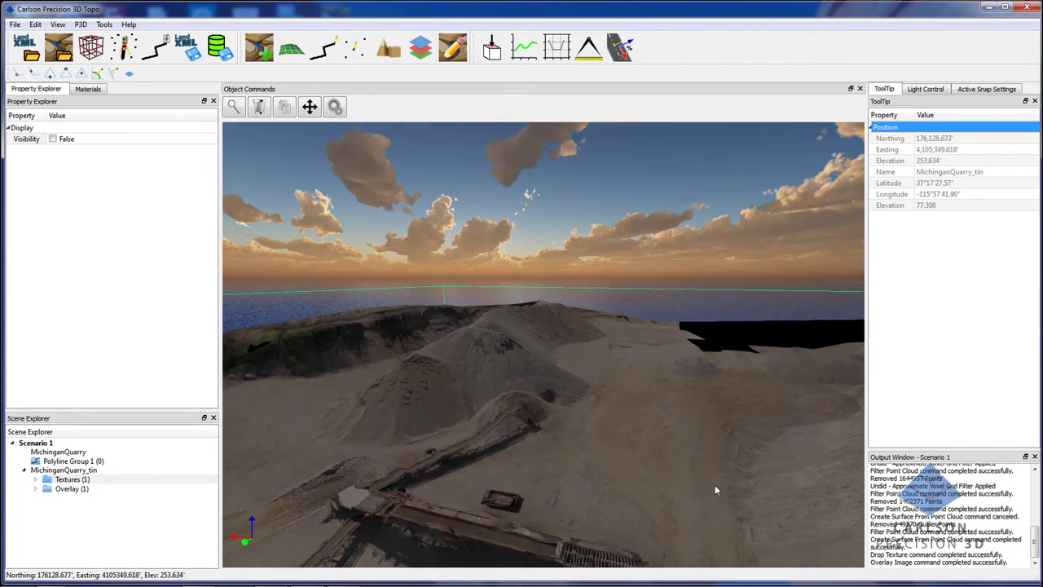
drag(716, 490, 649, 342)
scroll(678, 394, up, 8)
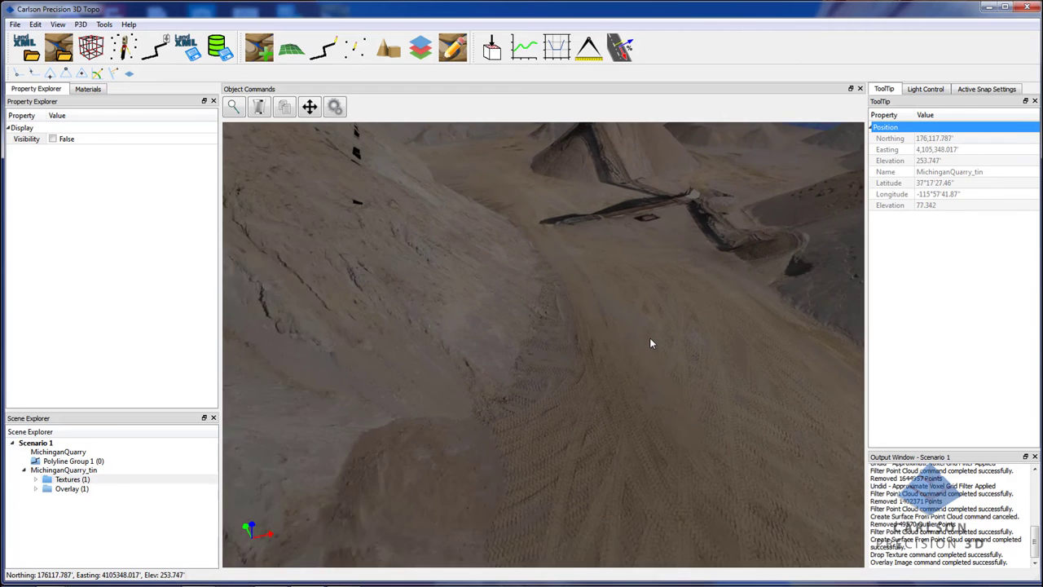
scroll(650, 343, down, 6)
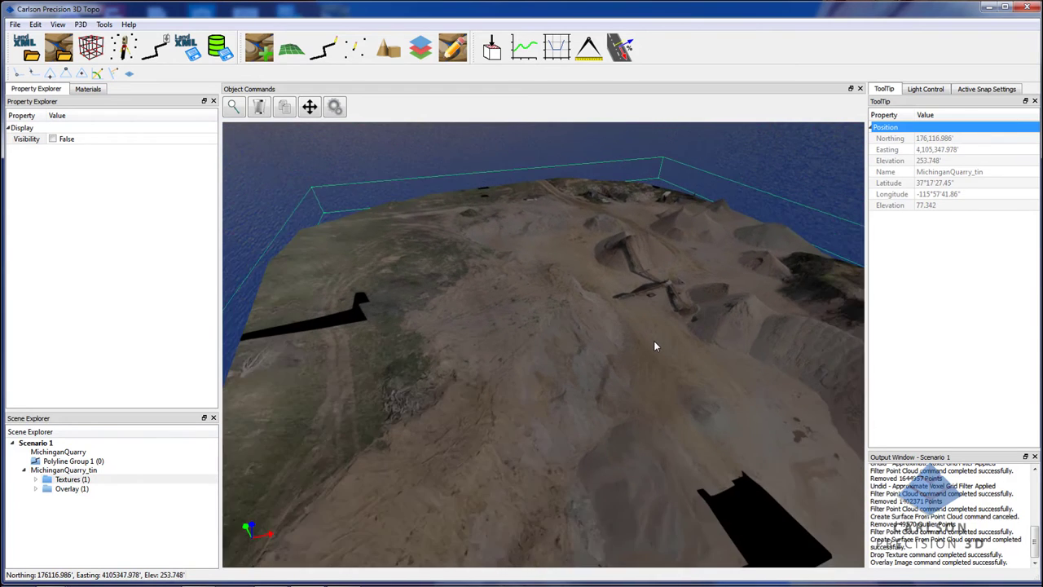
scroll(655, 342, down, 4)
drag(654, 341, 639, 350)
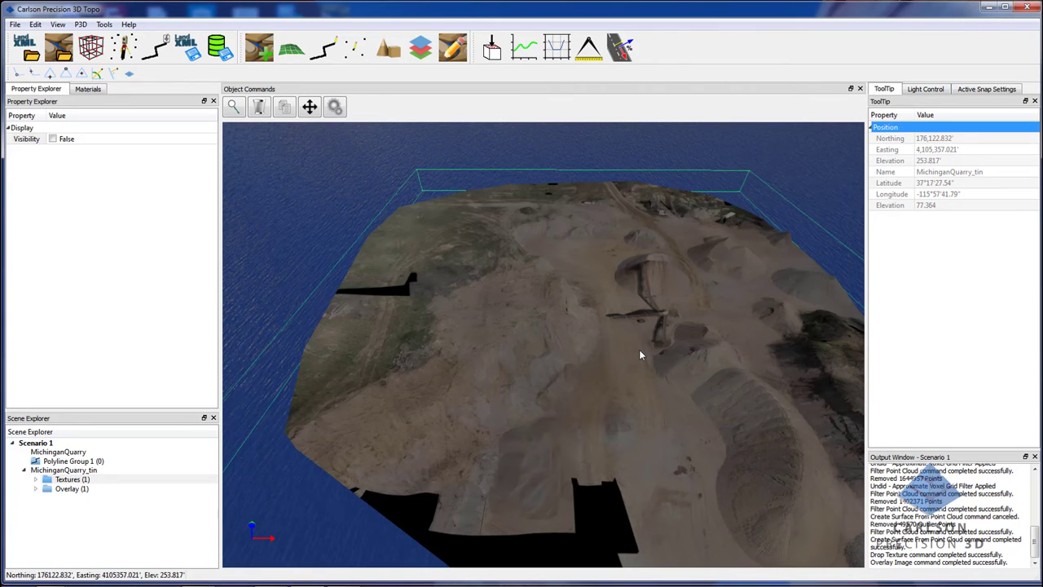
mouse_move(623, 331)
middle_down()
mouse_move(647, 330)
mouse_move(630, 330)
middle_up()
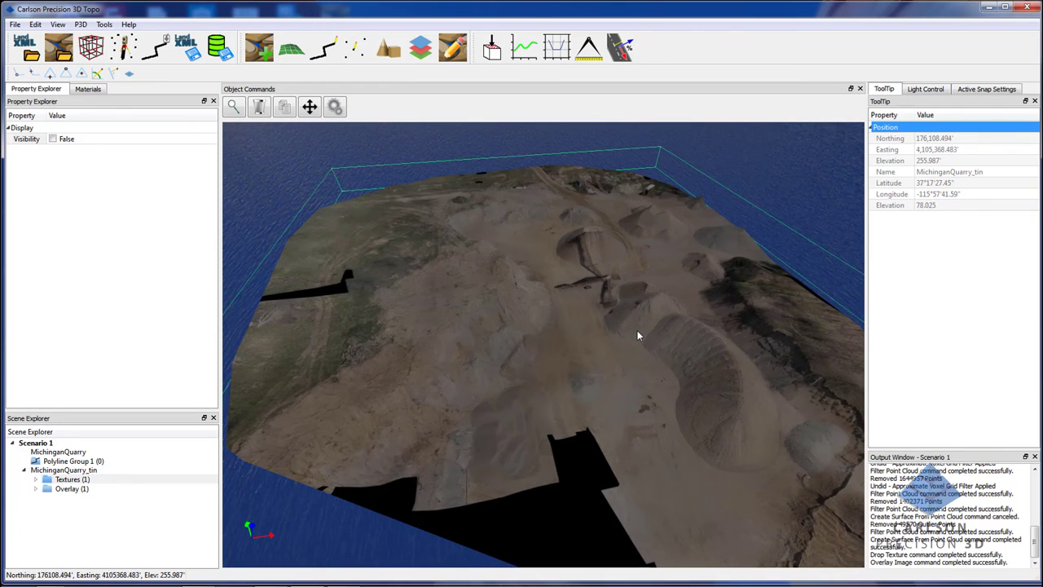
scroll(714, 395, up, 8)
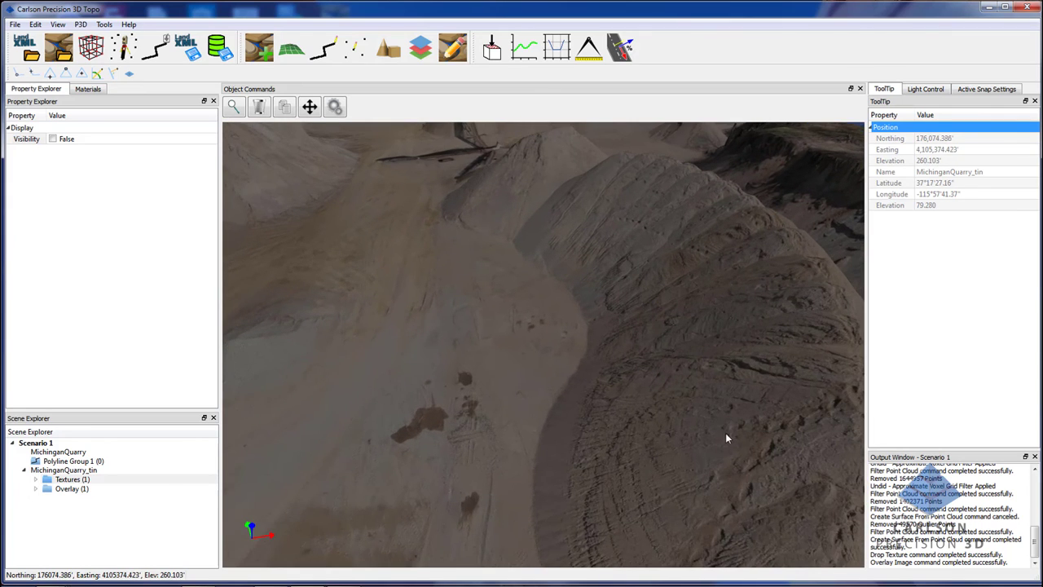
- Select the MichinganQuarry_tin surface at the large stockpile to open its surface properties
click(593, 337)
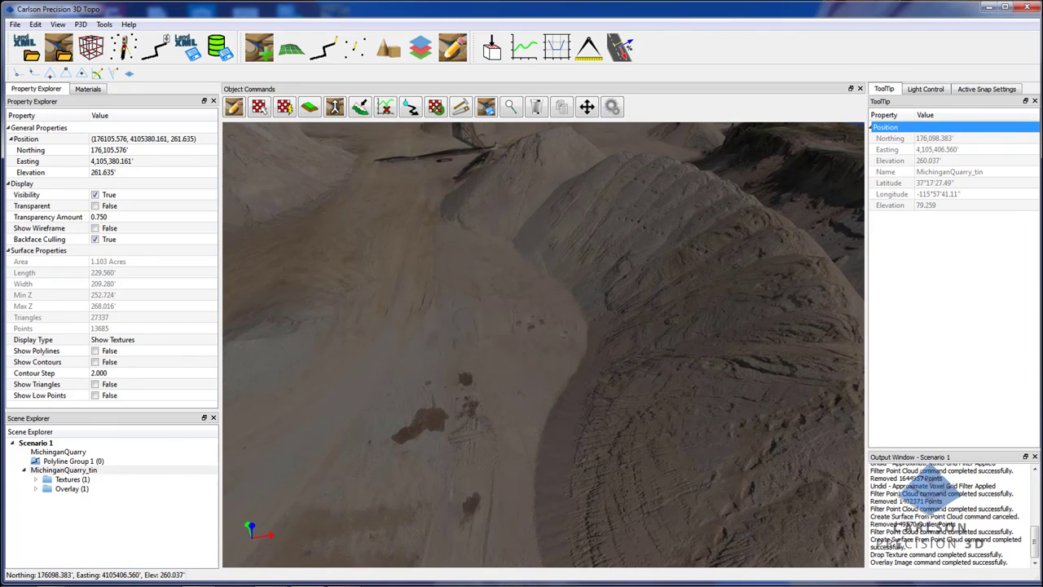